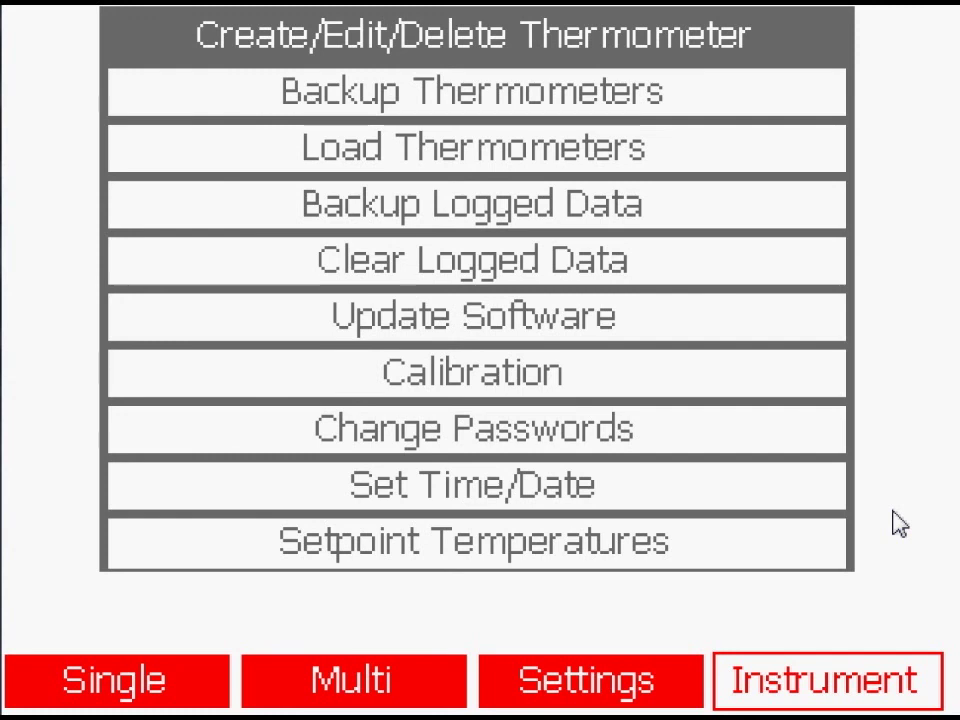
Step: Choose Create/Edit/Delete Thermometer on the Instrument tab to reach the password prompt
key(Return)
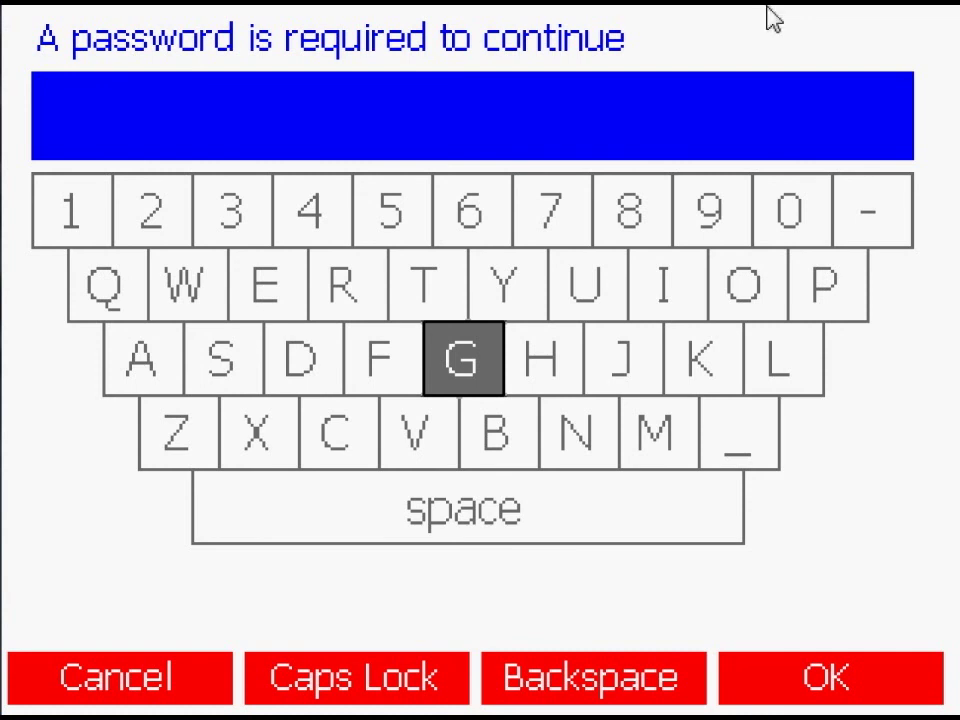
Step: Enter the thermometer-management password and start a new blank PRT thermometer record
key(Return)
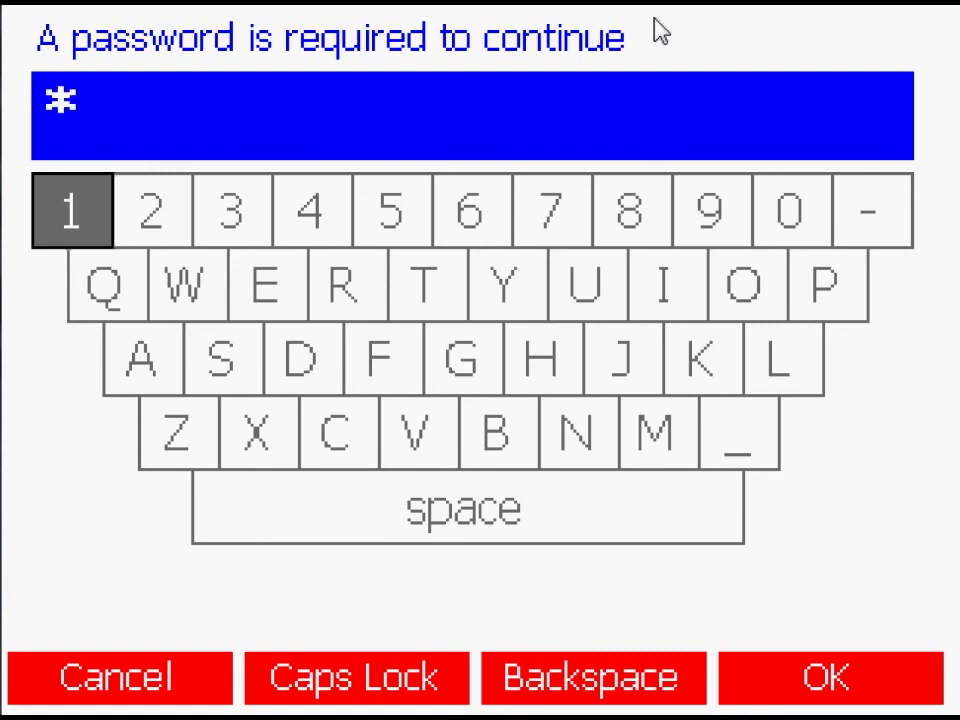
text(23)
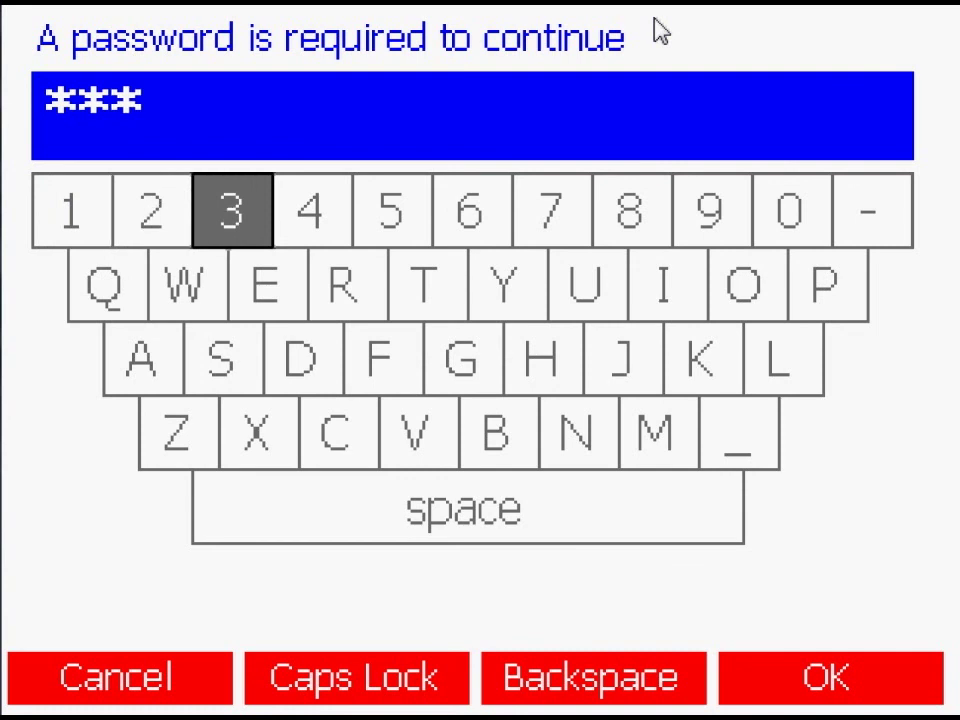
text(4)
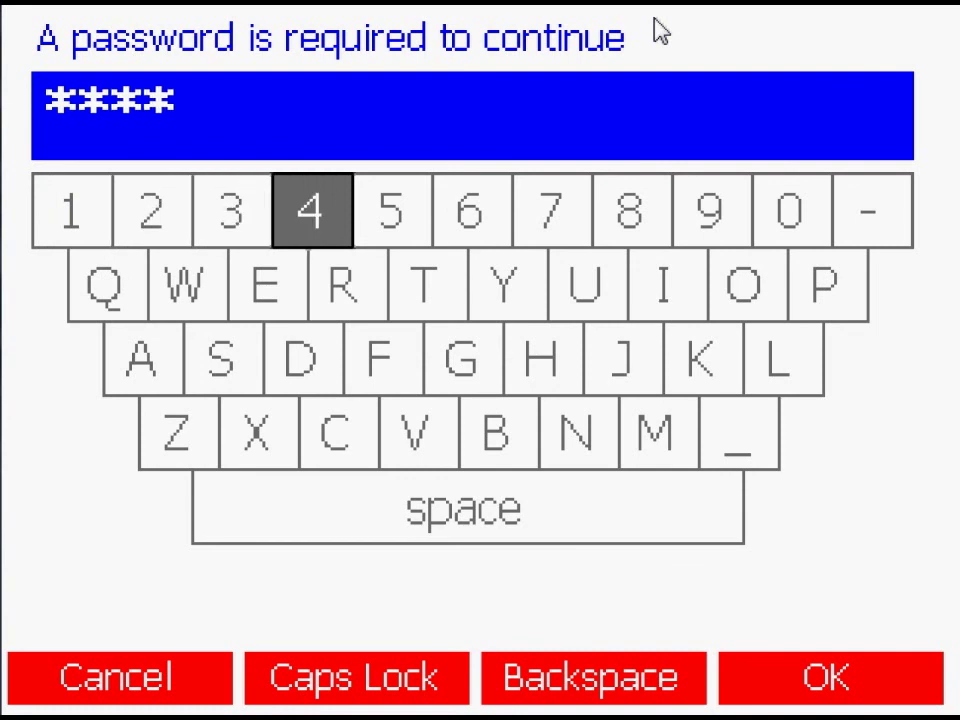
key(Return)
key(Return)
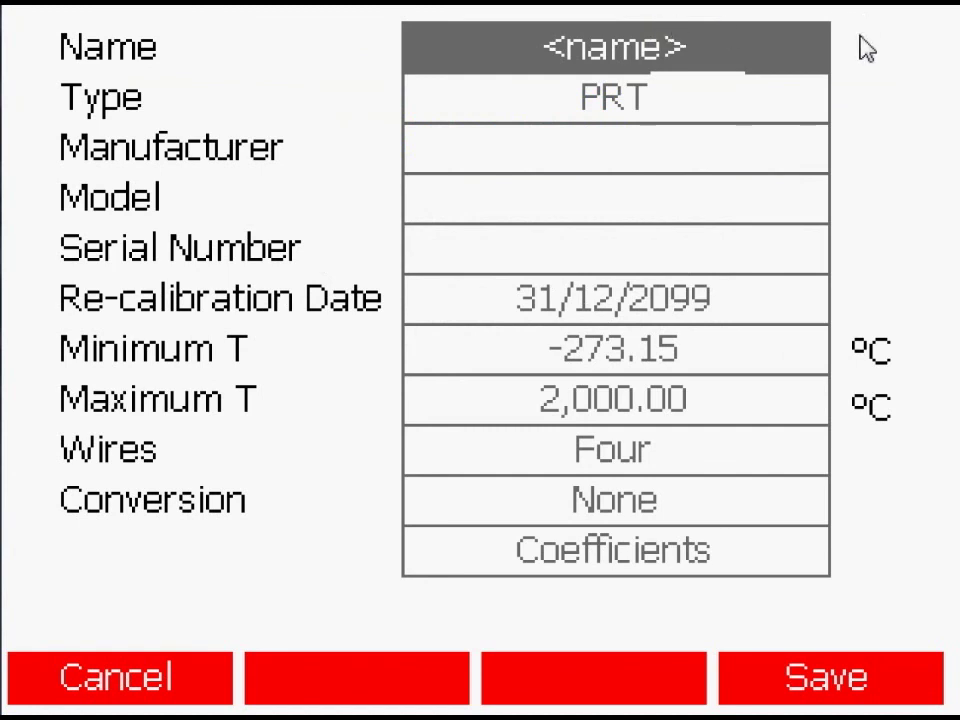
Step: Name the new thermometer 'ITS-90 PROBE' and set its manufacturer to ISOTECH
key(Return)
text(IT)
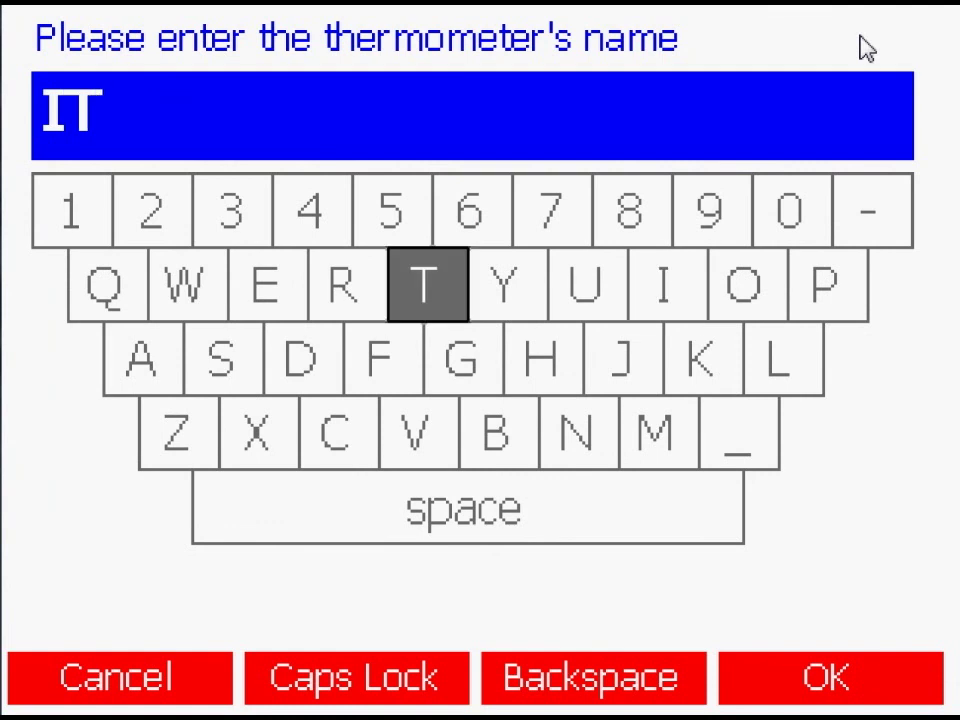
text(S)
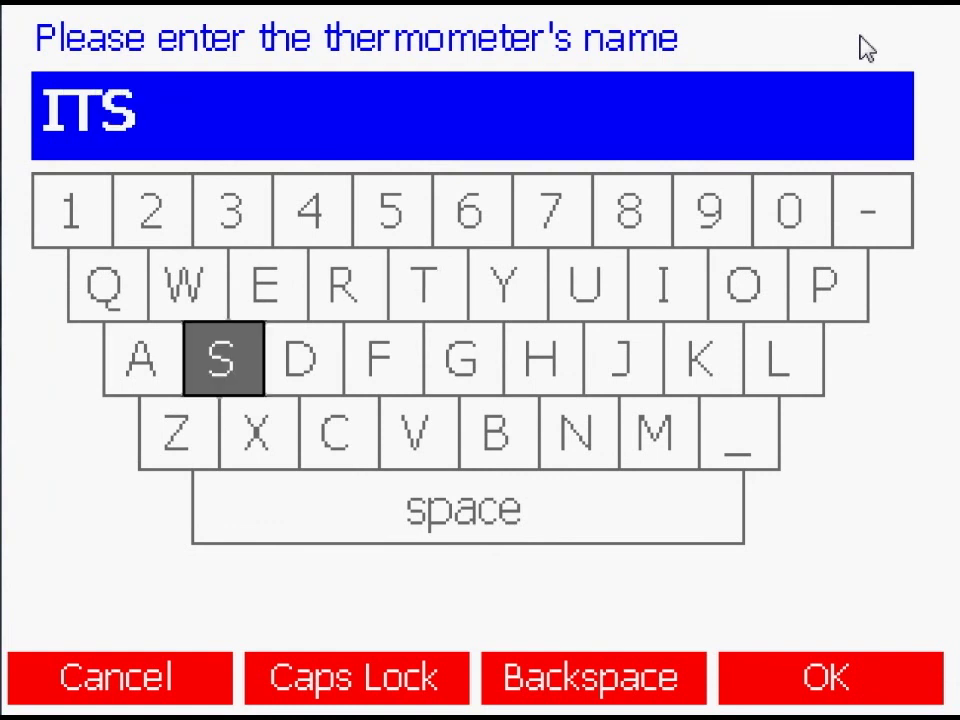
text(-90)
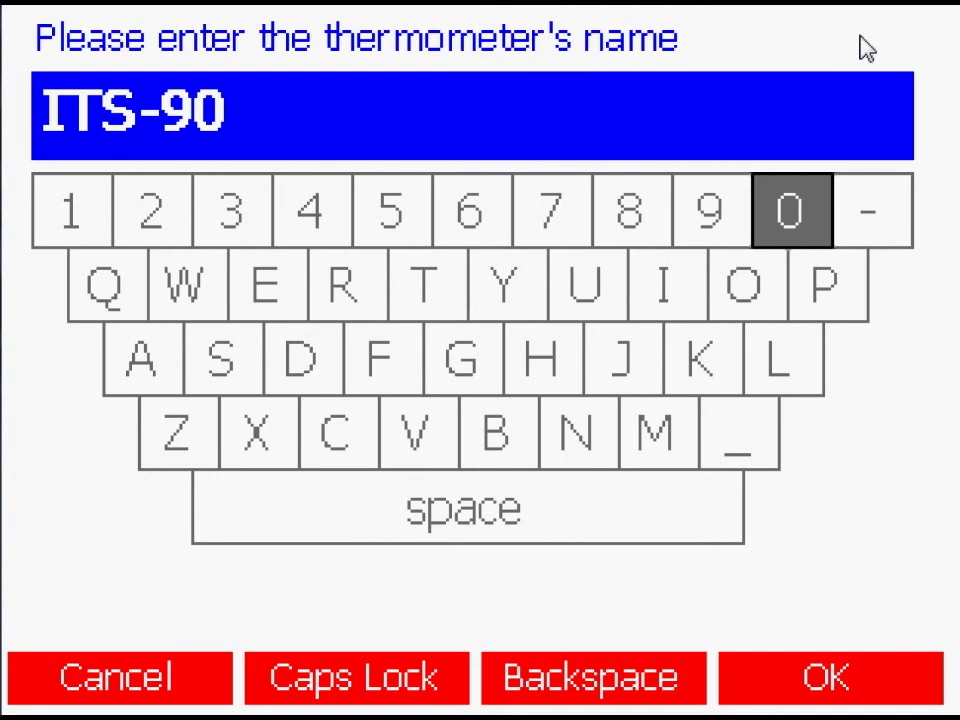
text( PROBE)
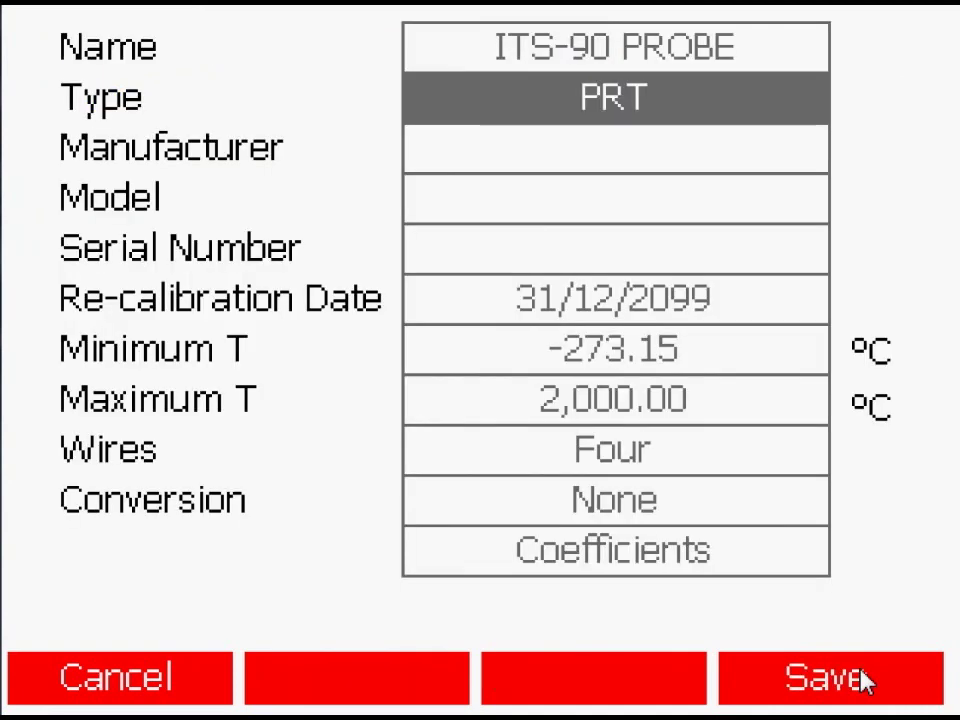
key(Down)
key(Return)
text(ISOT)
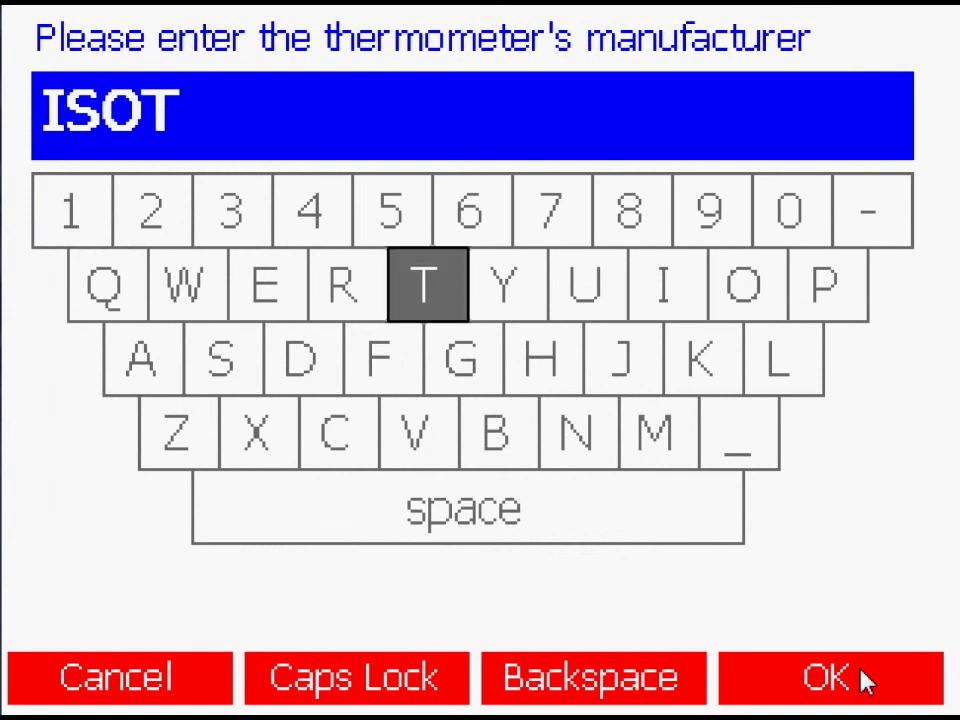
text(ECH)
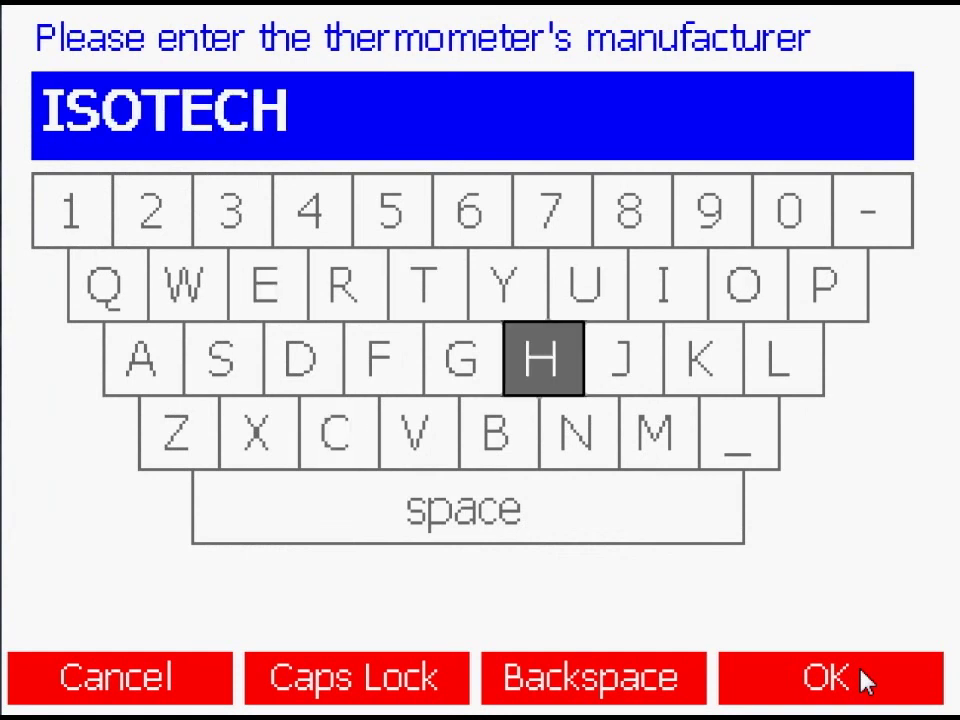
click(864, 680)
key(Down)
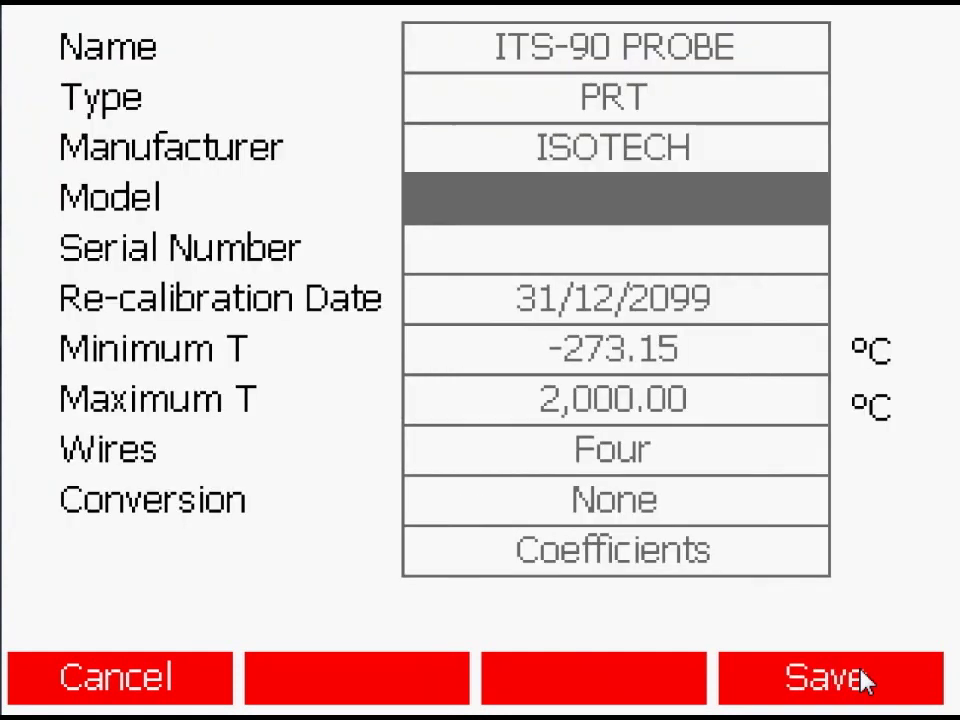
Step: Enter model 909Q and serial number 14-53 ITS for the probe
key(Return)
text(909)
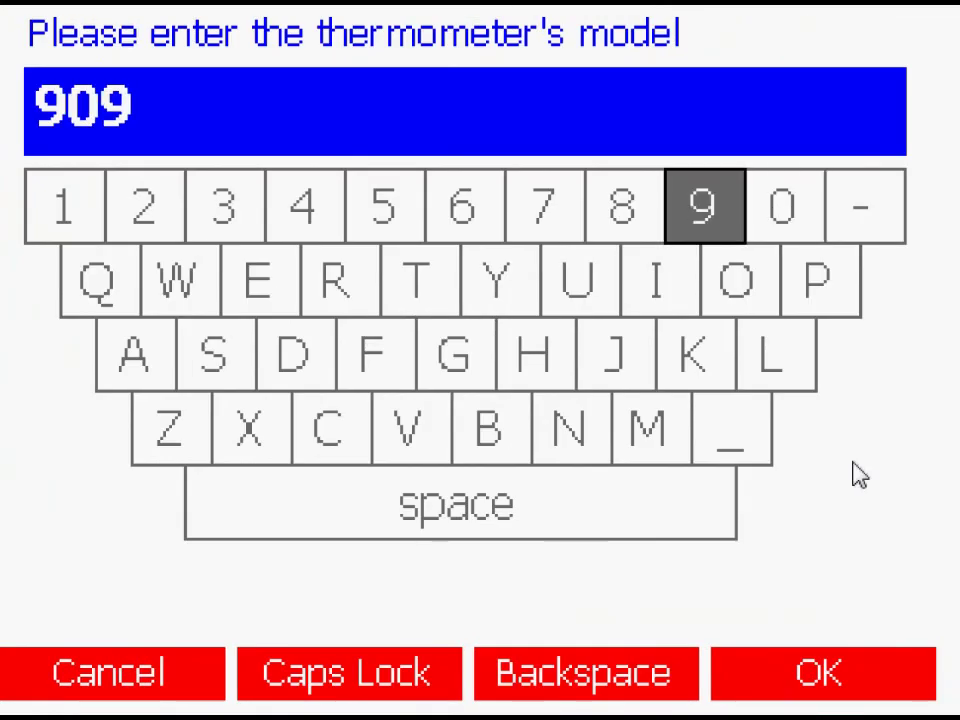
text(Q)
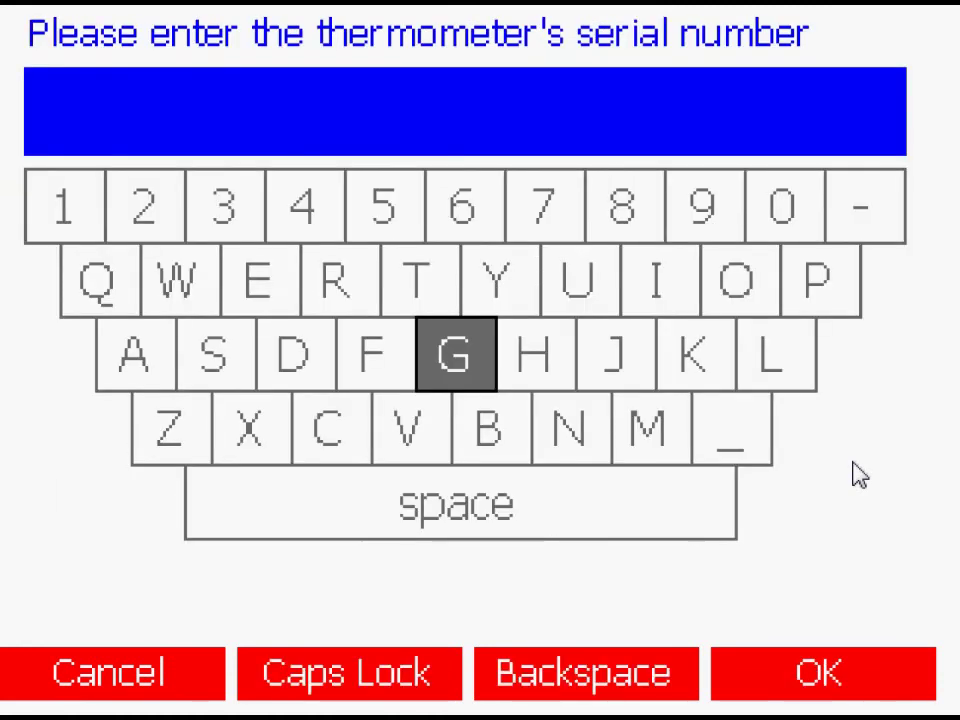
text(14)
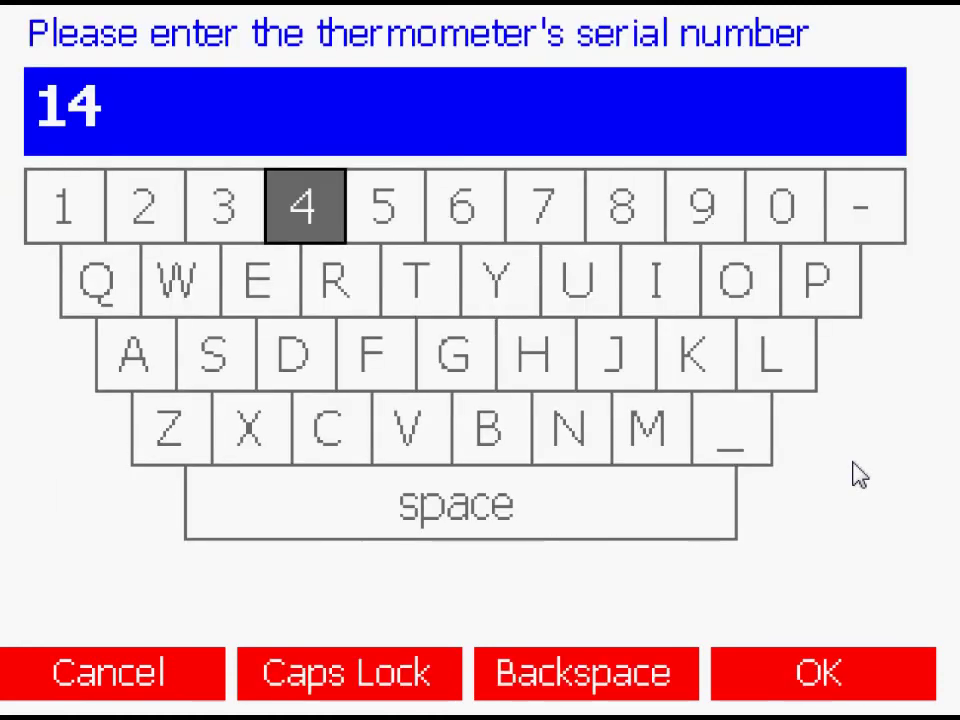
text(-5)
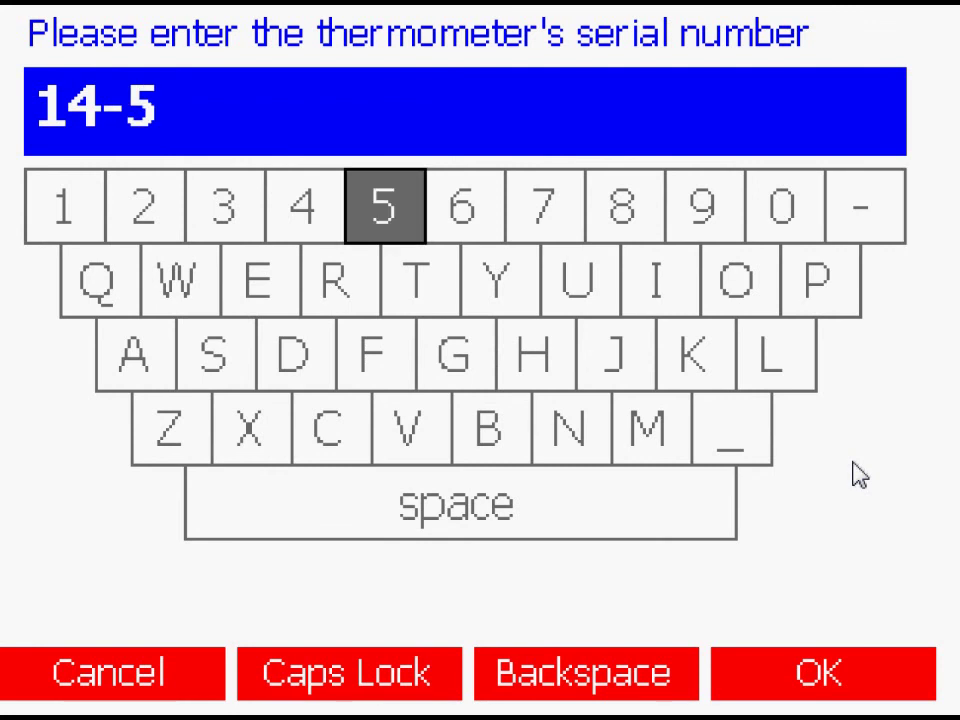
text(3 ITS)
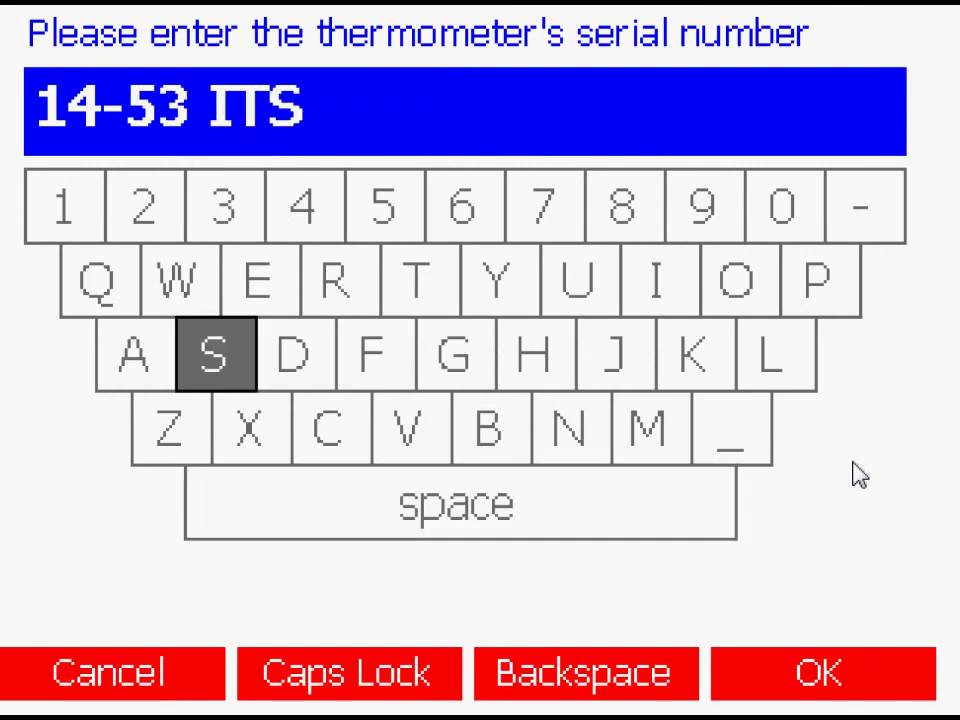
key(Return)
Step: Set the next re-calibration date to 07/04/2011
key(Down)
key(Return)
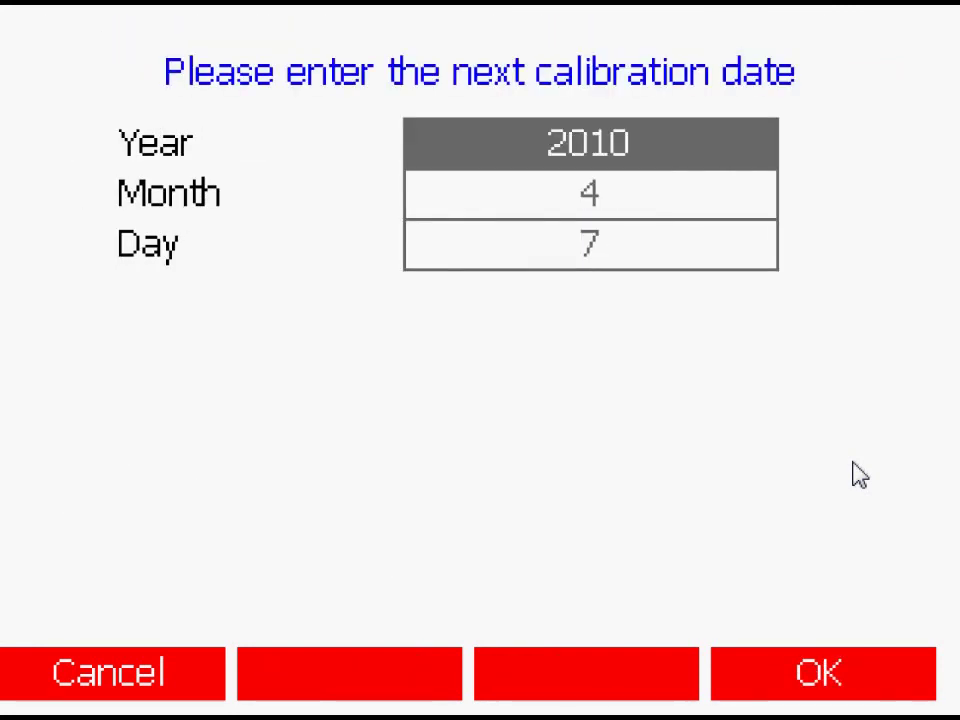
key(Return)
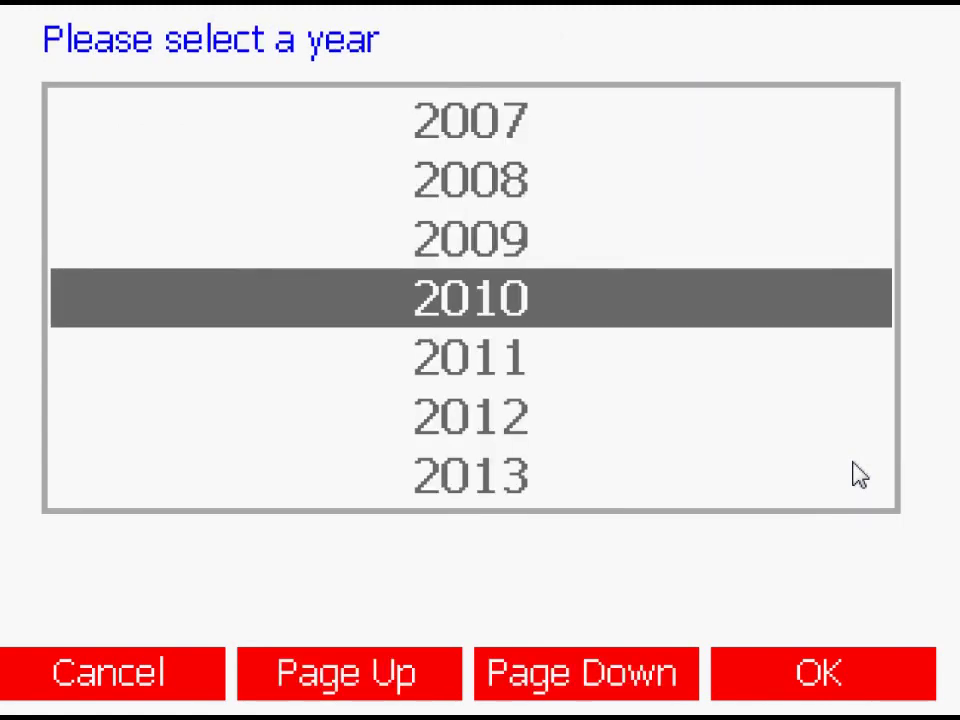
key(Down)
key(Return)
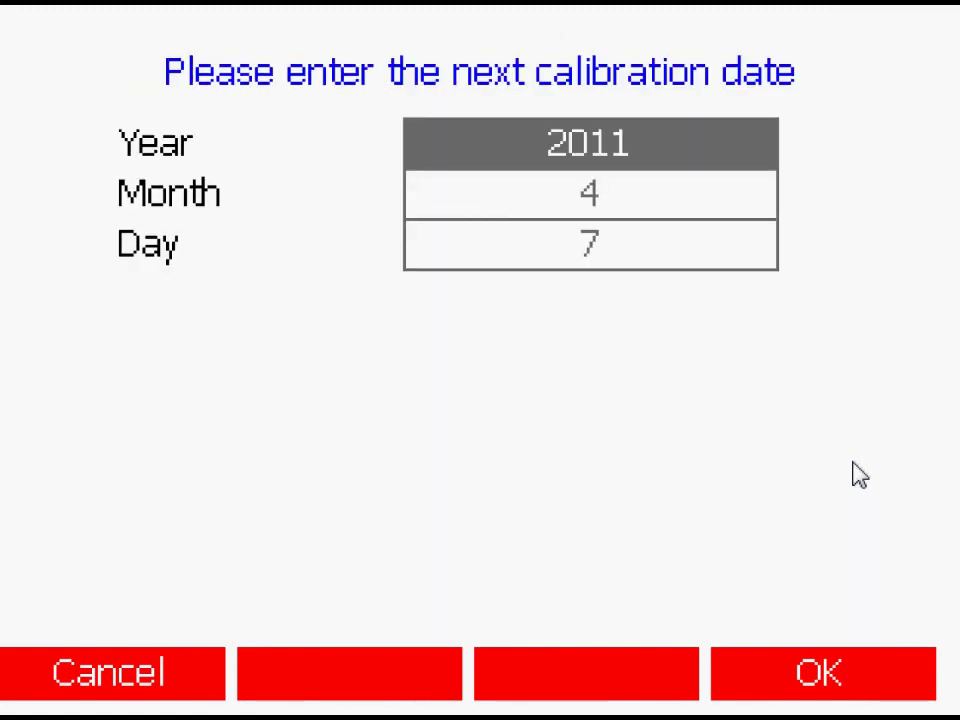
key(Return)
Step: Set the probe's minimum temperature to 0 and maximum to 420 °C
key(Return)
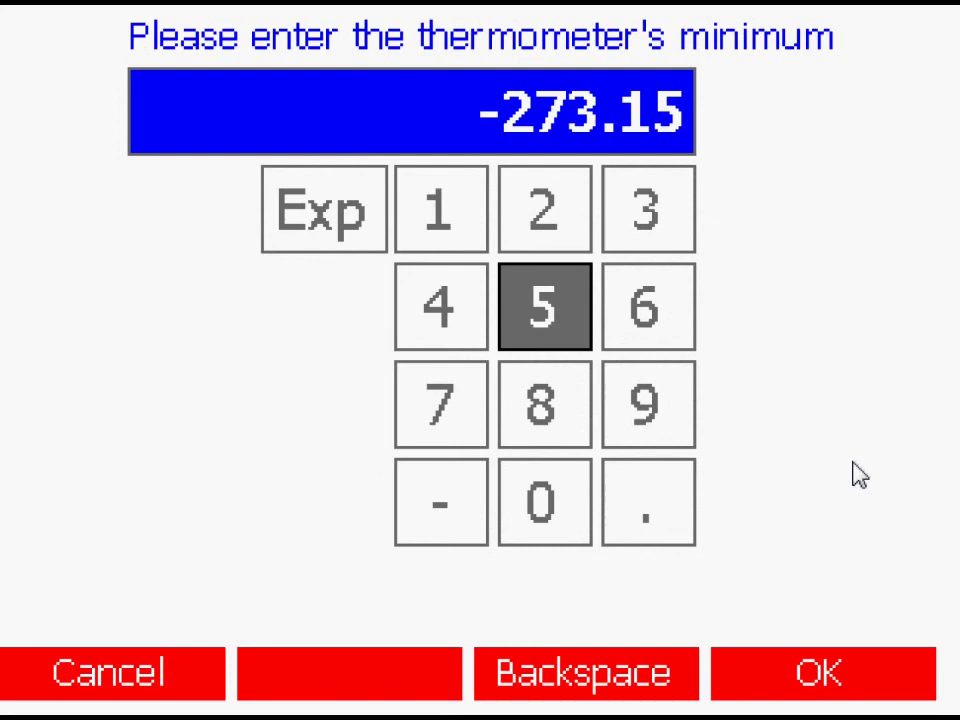
text(0)
key(Return)
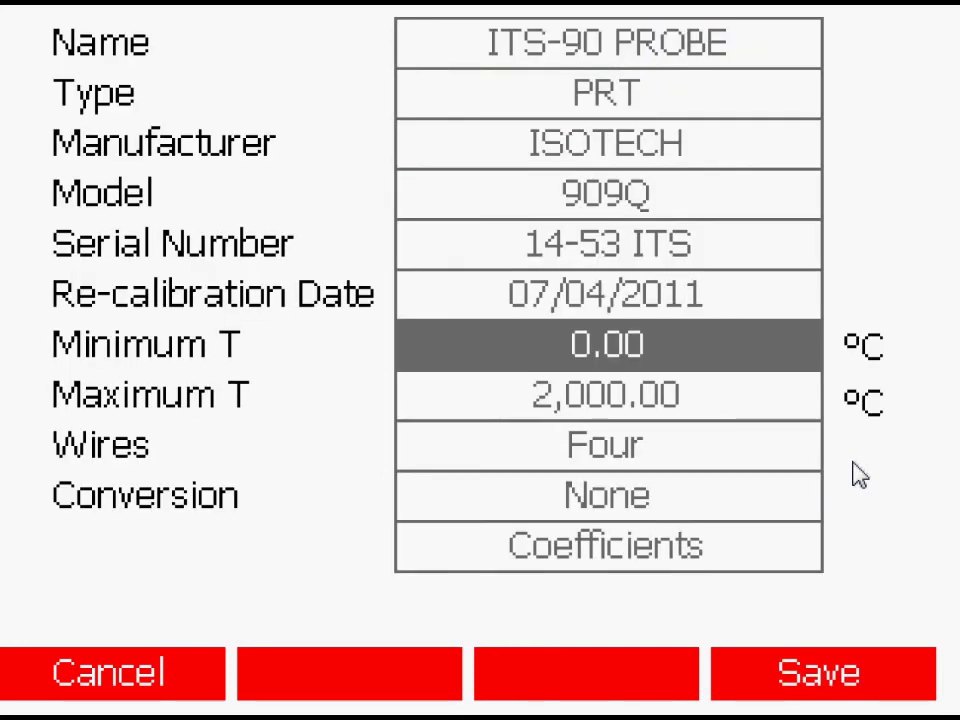
key(Down)
key(Return)
text(0)
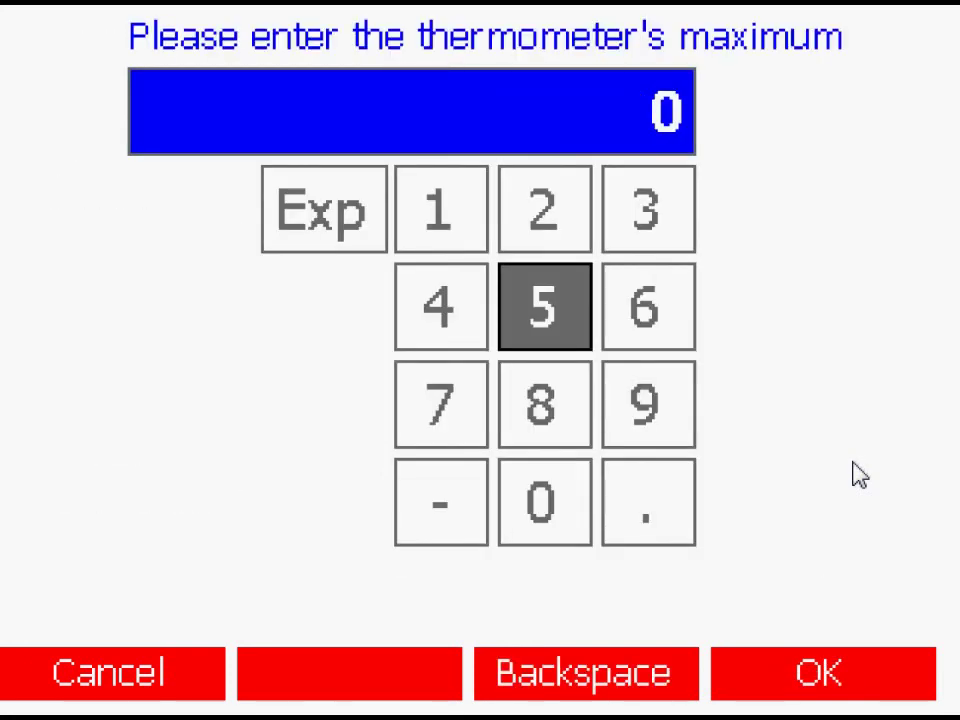
text(420)
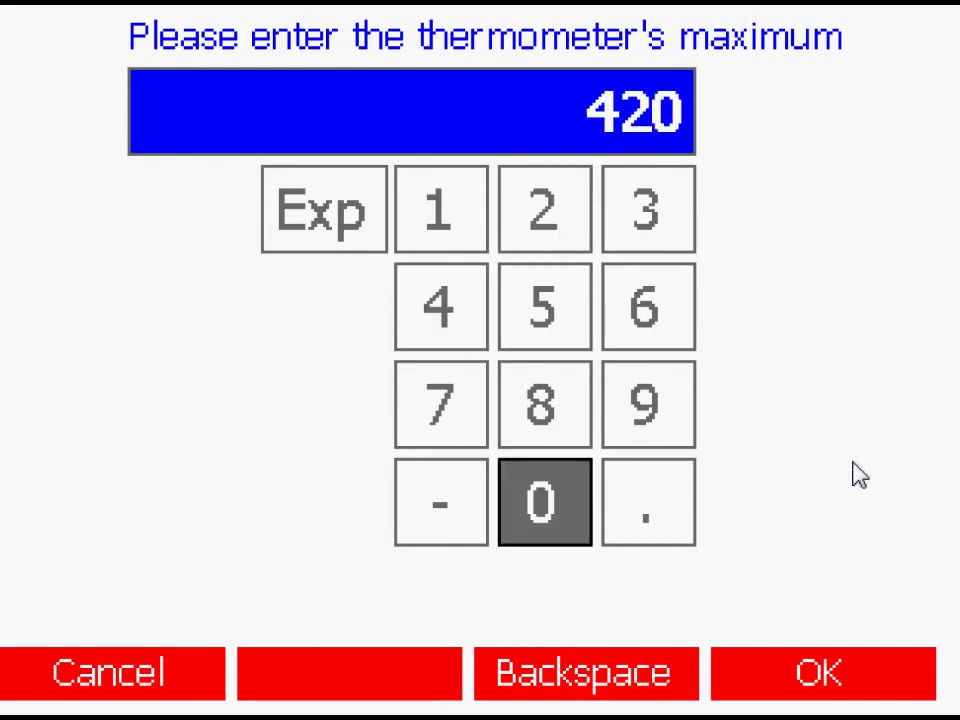
key(Return)
Step: Choose ITS90 as the probe's conversion type
key(Down)
key(Down)
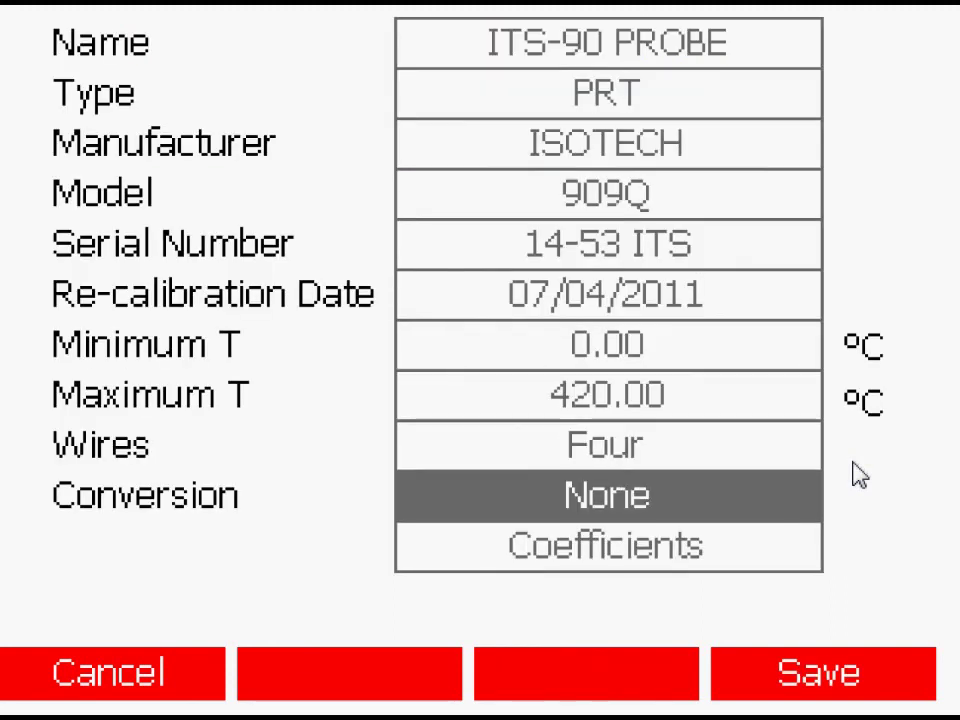
key(Return)
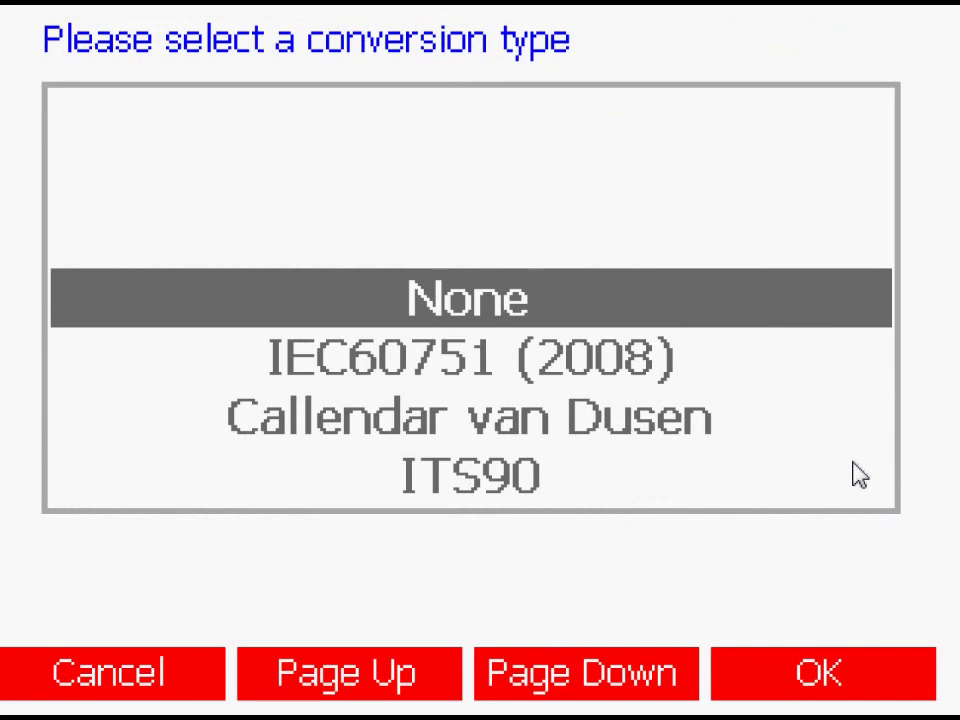
key(Down)
key(Down)
key(Down)
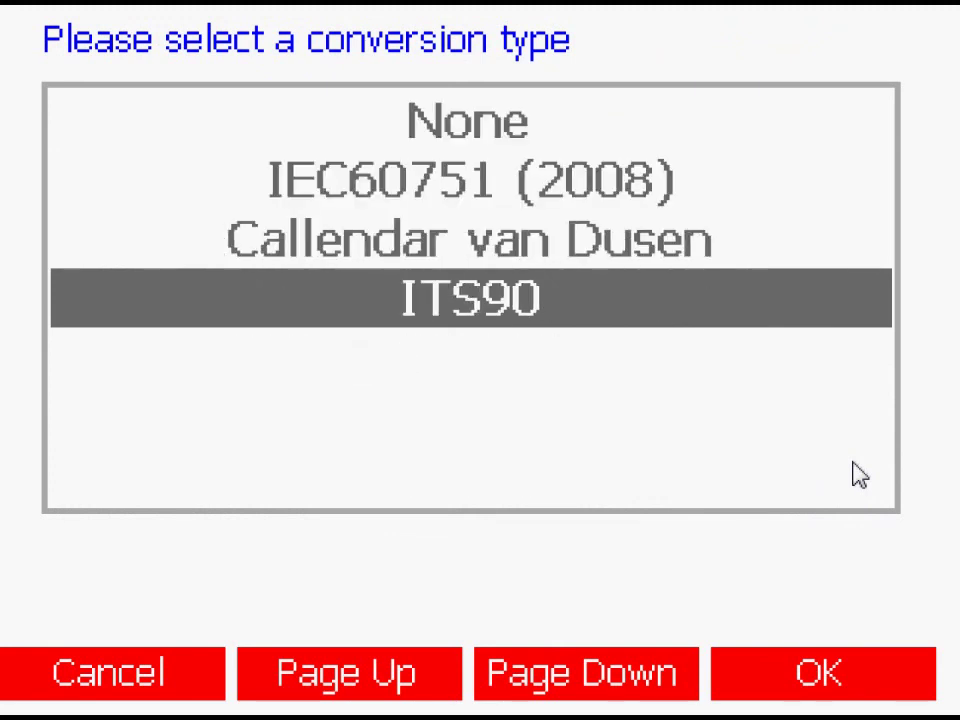
key(Return)
key(Down)
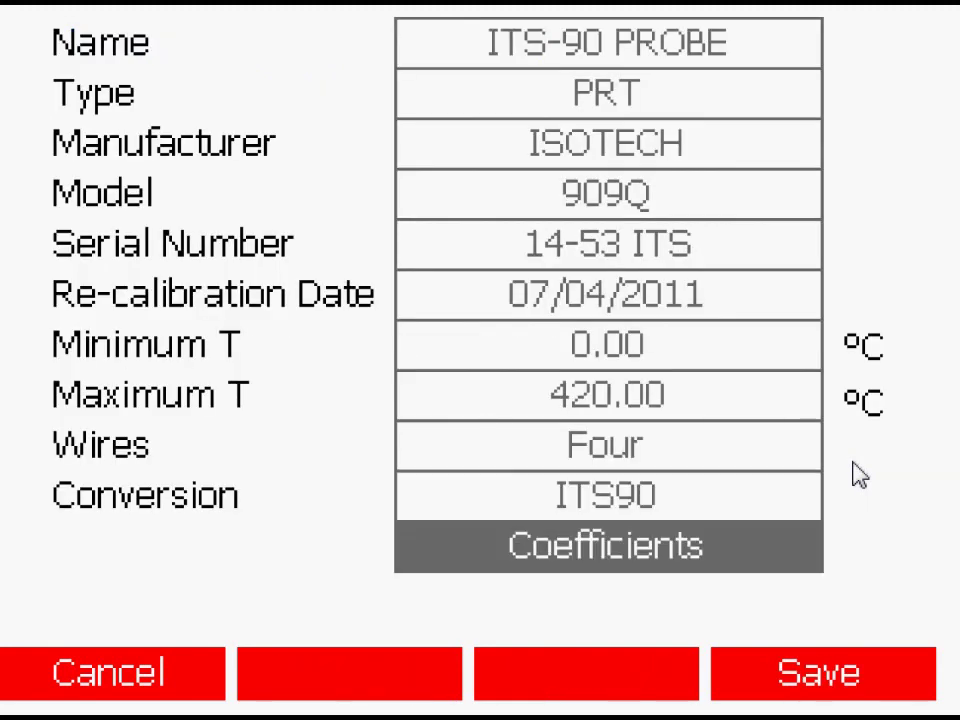
Step: Enter 99.8766994 as the ITS90 R(0.01) coefficient
key(Return)
click(437, 130)
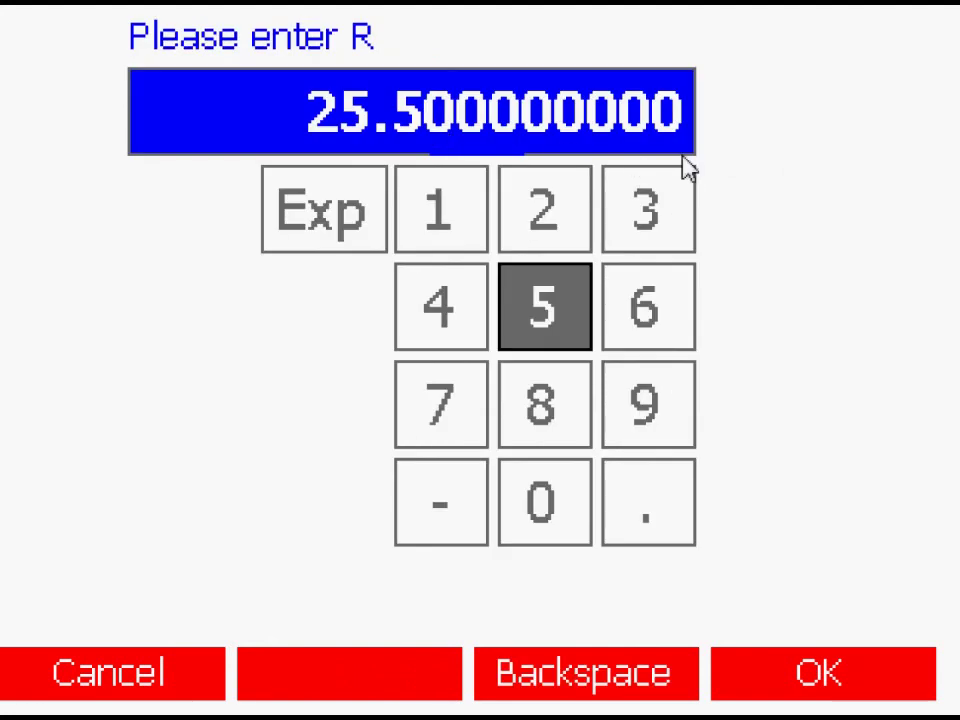
text(99.)
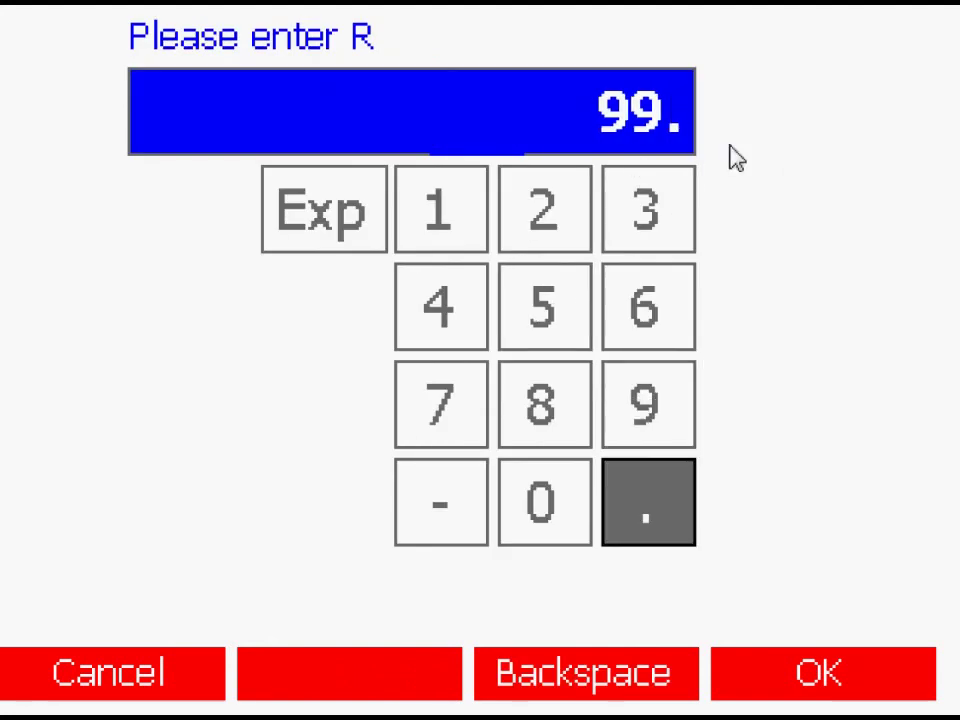
text(8)
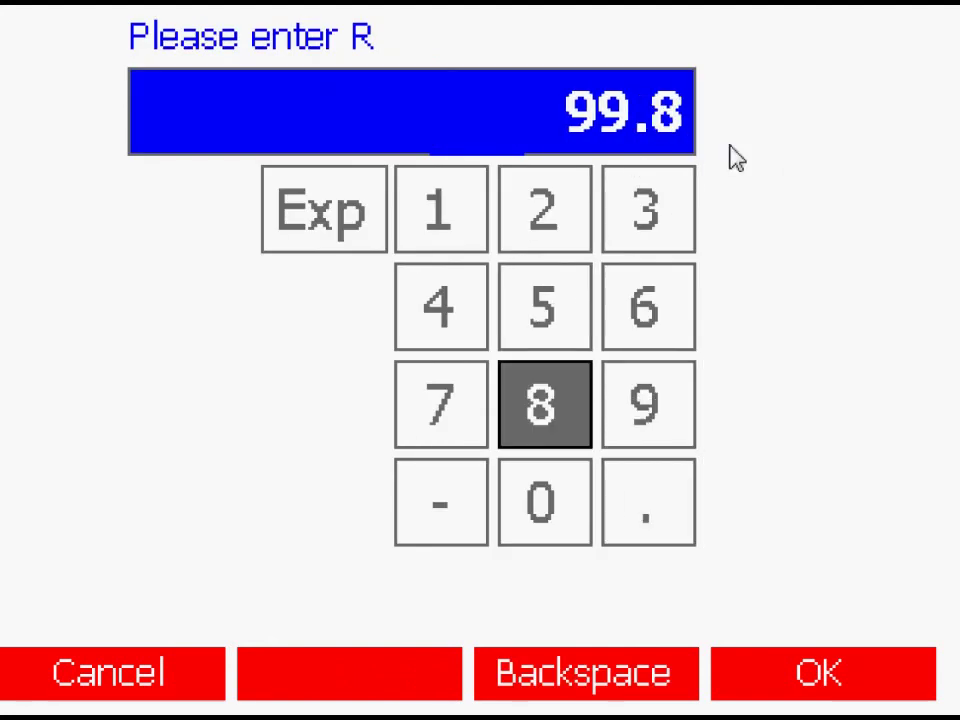
text(76699)
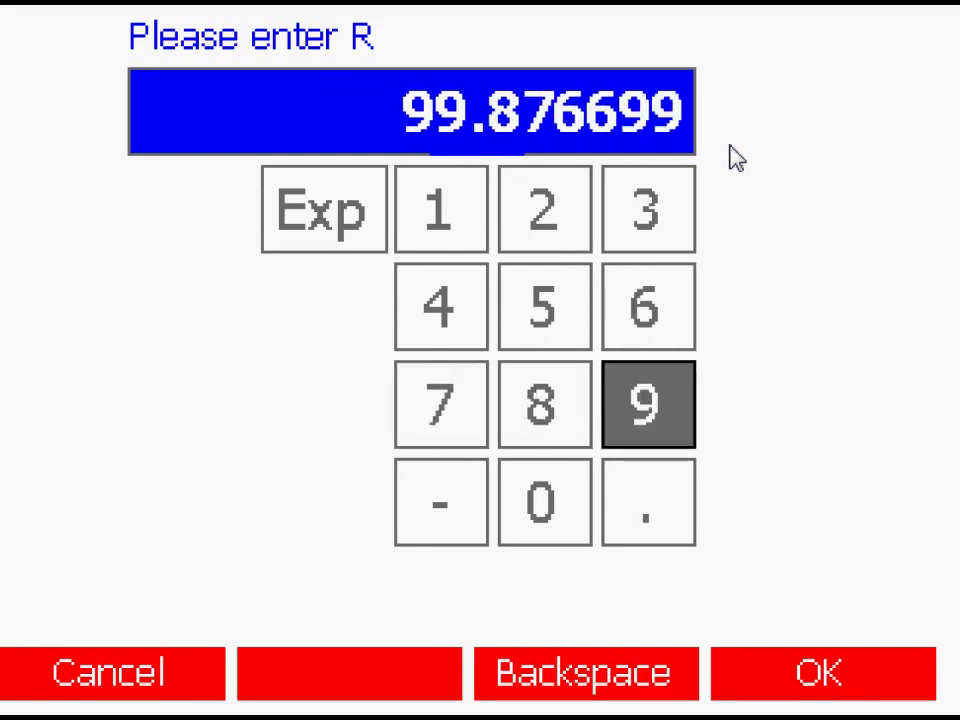
text(4)
key(Return)
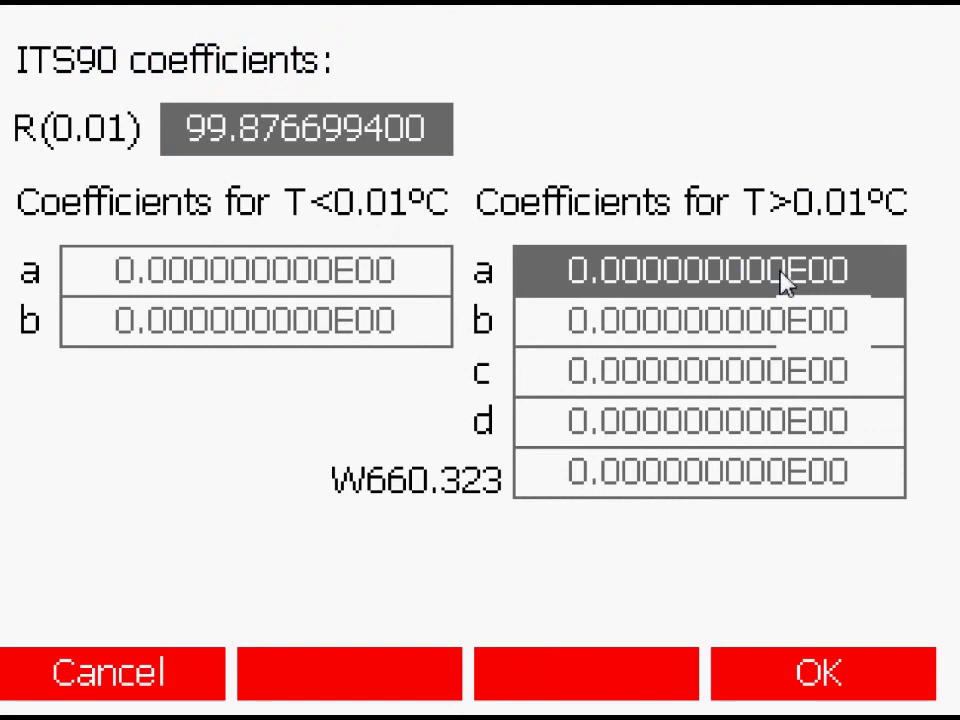
Step: Enter ITS90 coefficients a = -2.616387E-004 and b = -2.9871685E-005
key(Return)
text(-2)
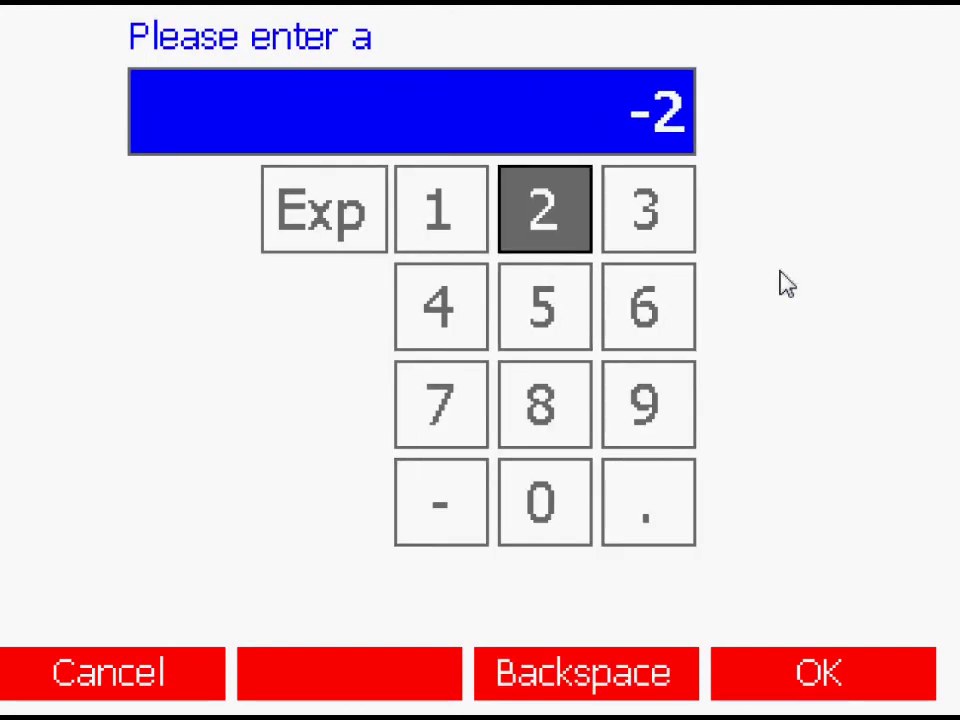
text(.6)
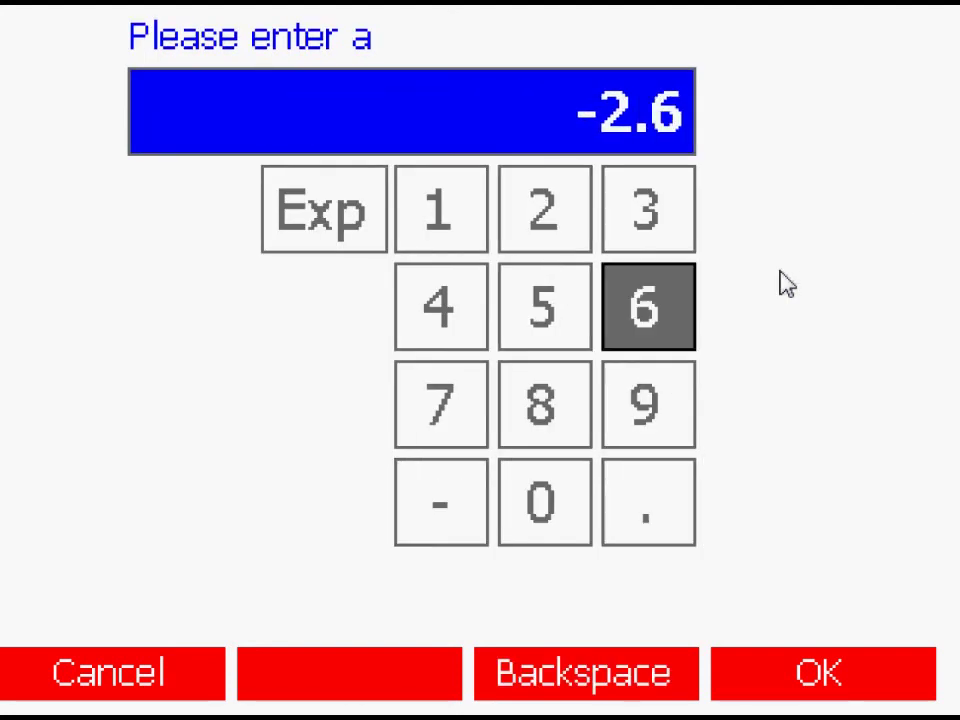
text(16)
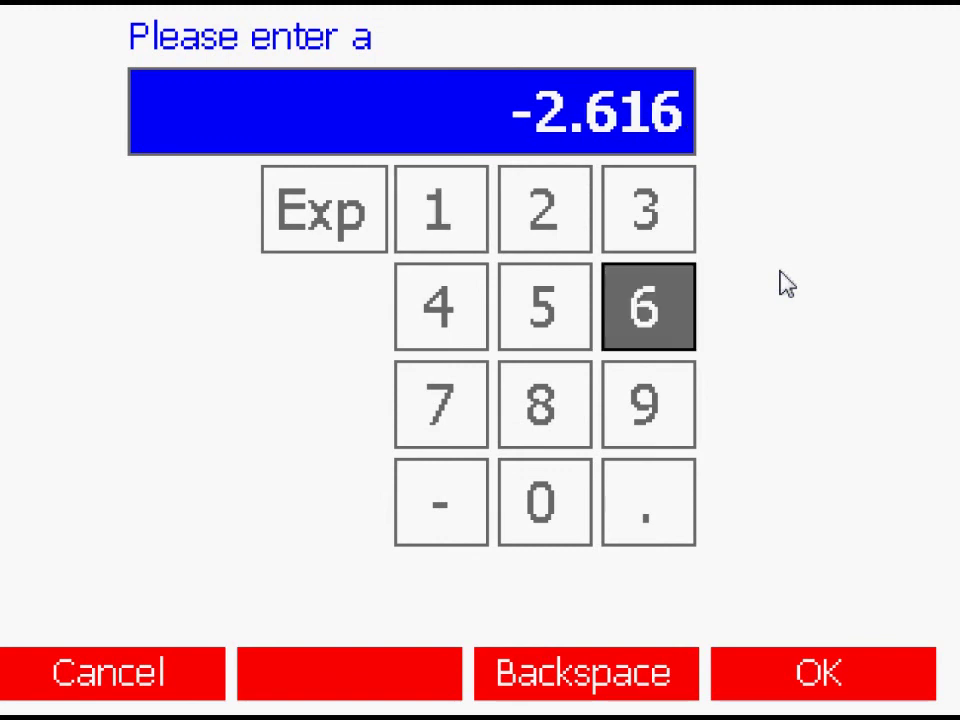
text(3)
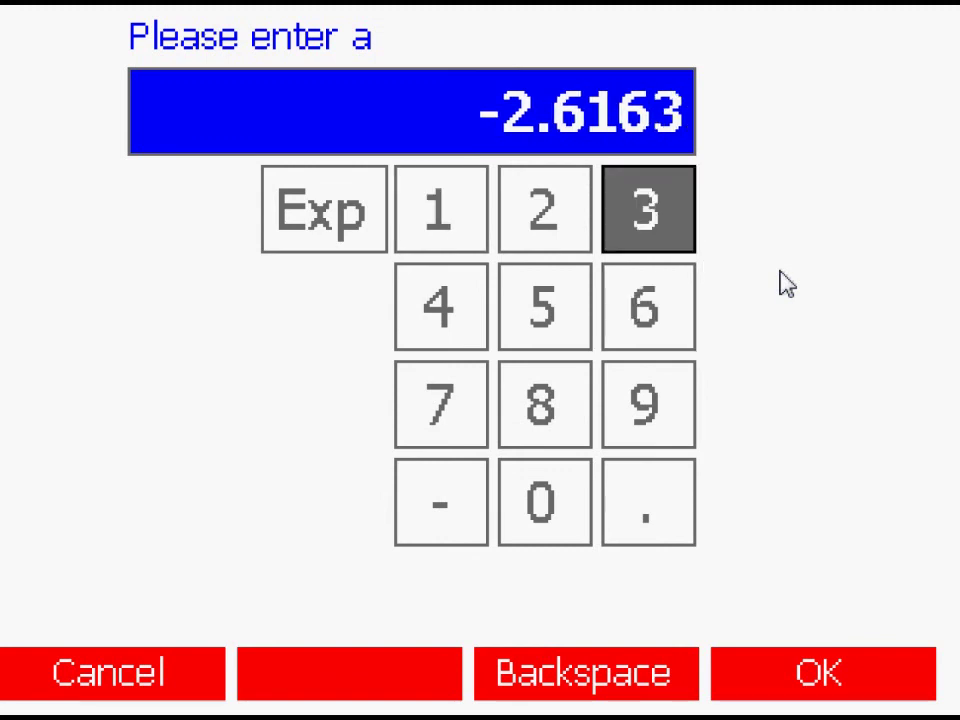
text(87)
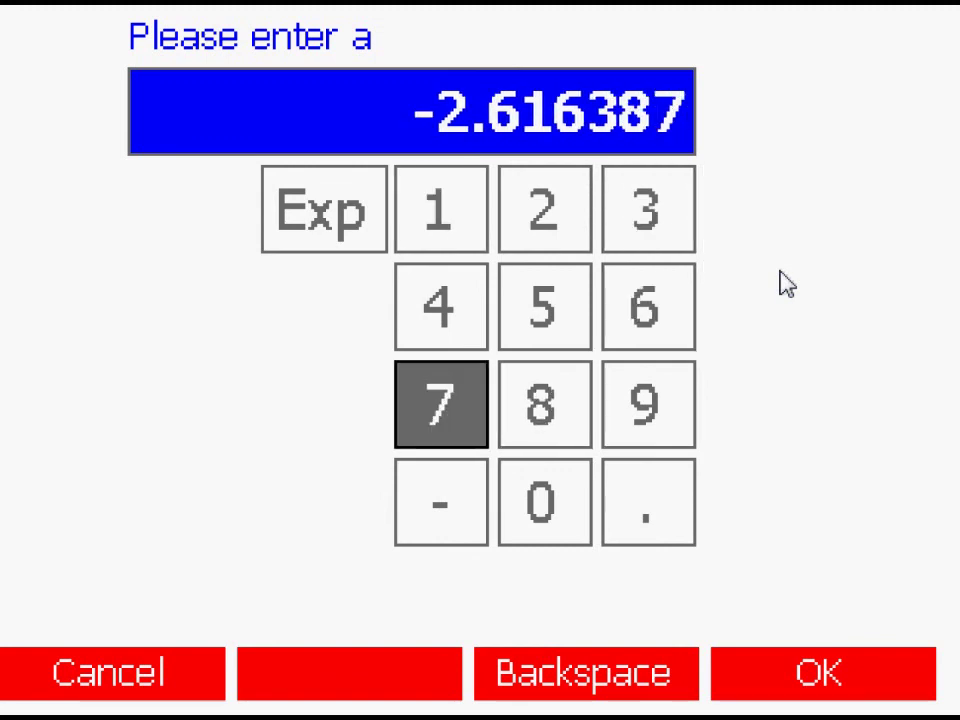
text(E)
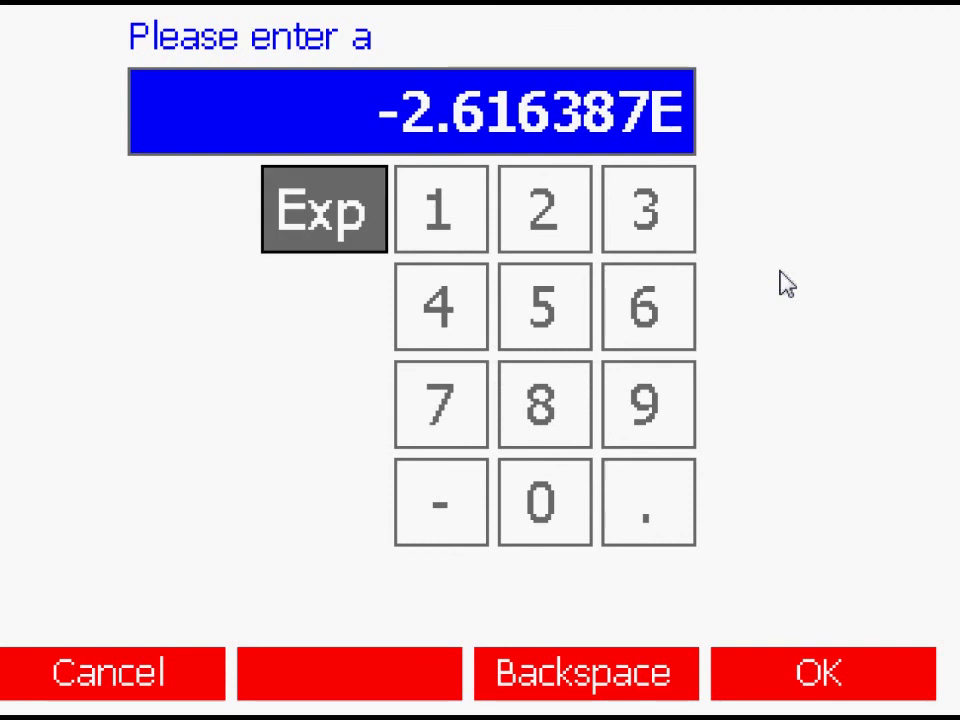
text(-)
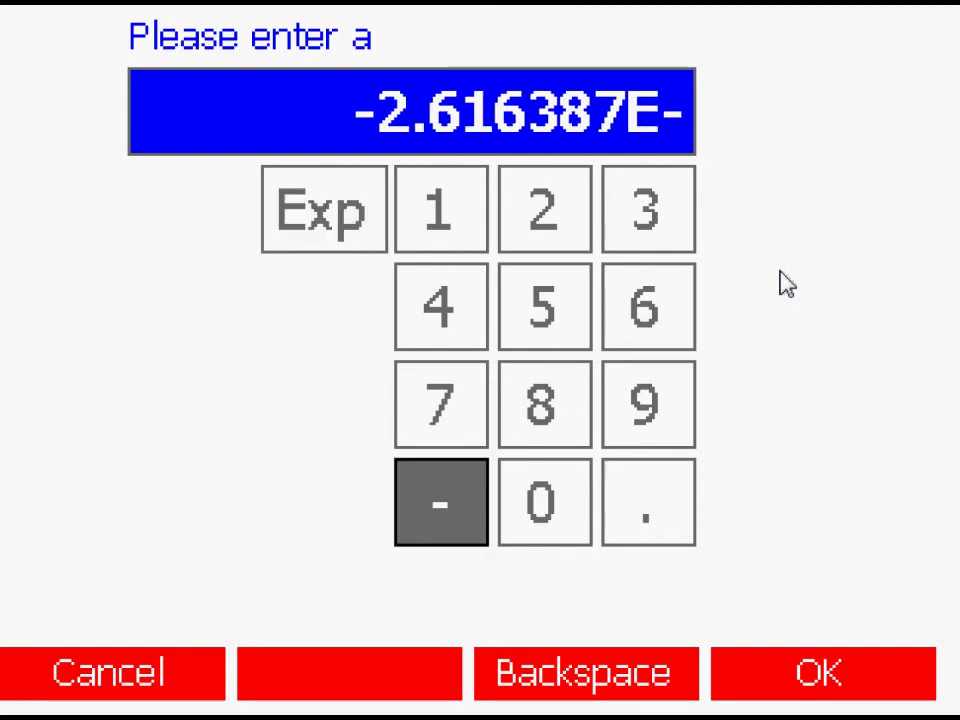
text(00)
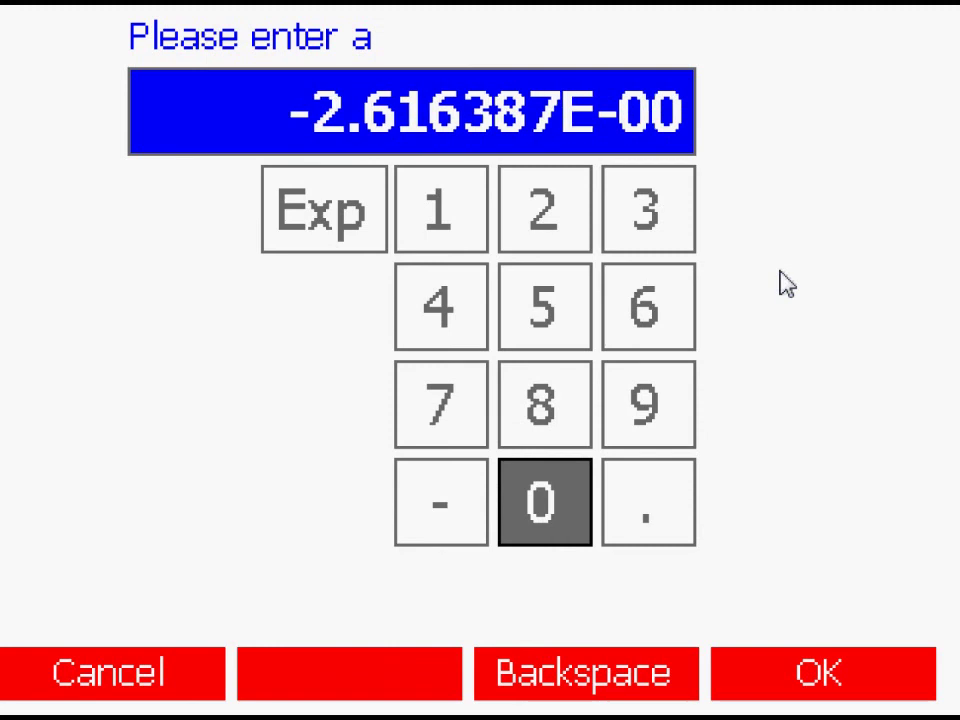
text(4)
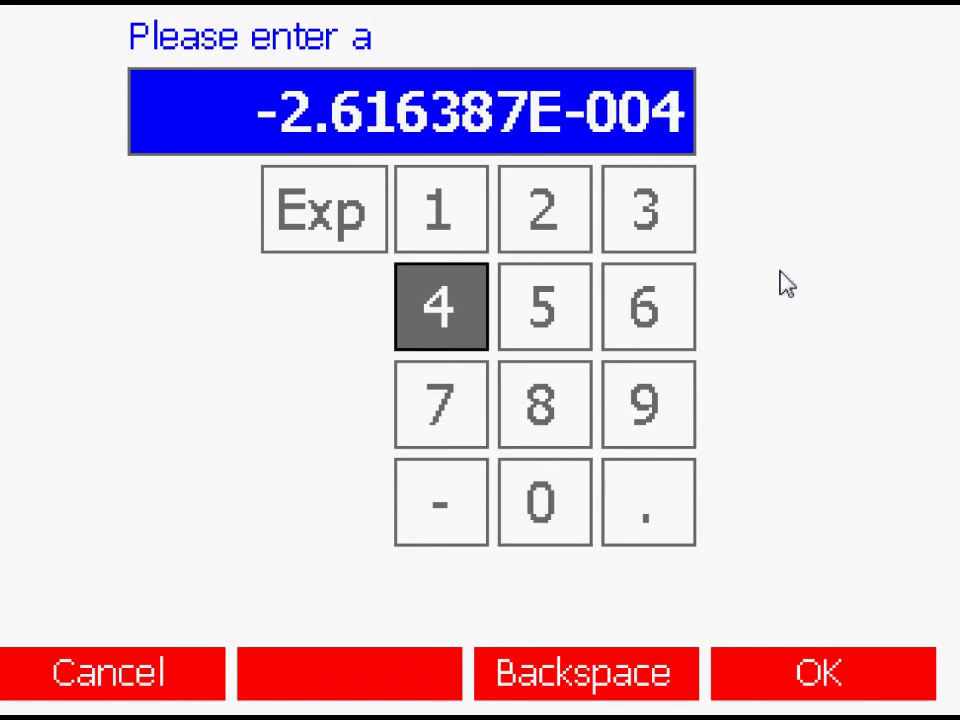
key(Return)
key(Down)
key(Return)
key(BackSpace)
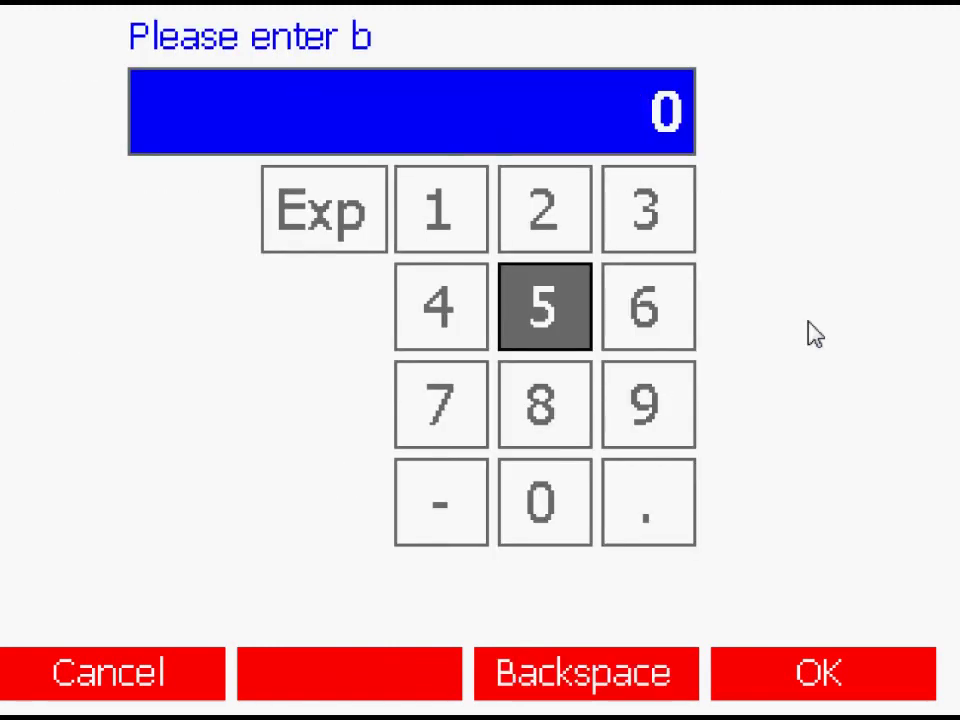
text(-2)
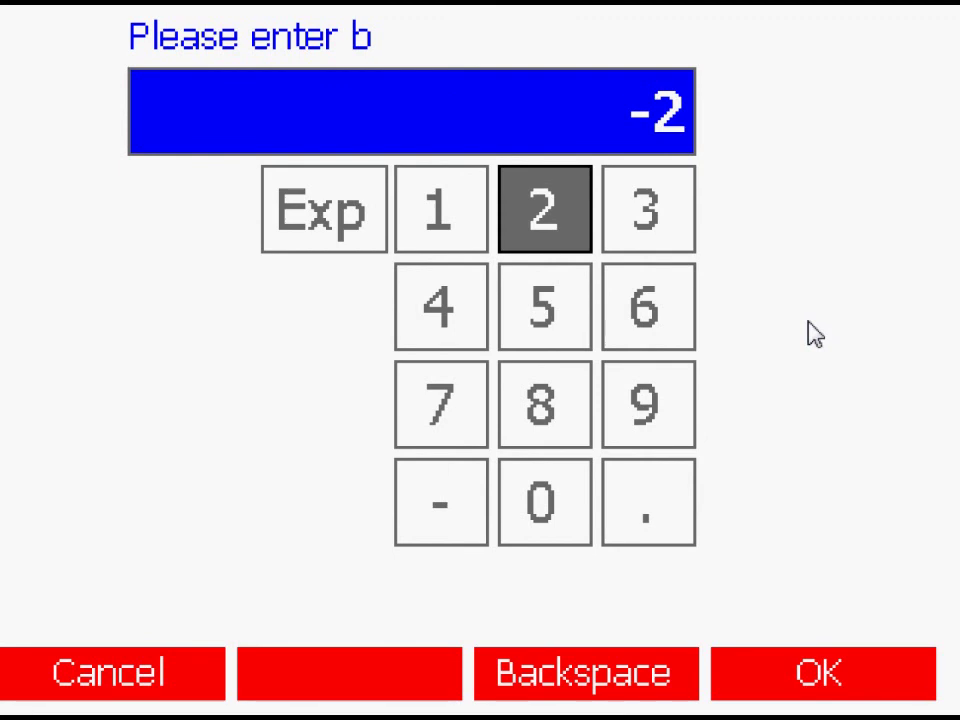
text(.)
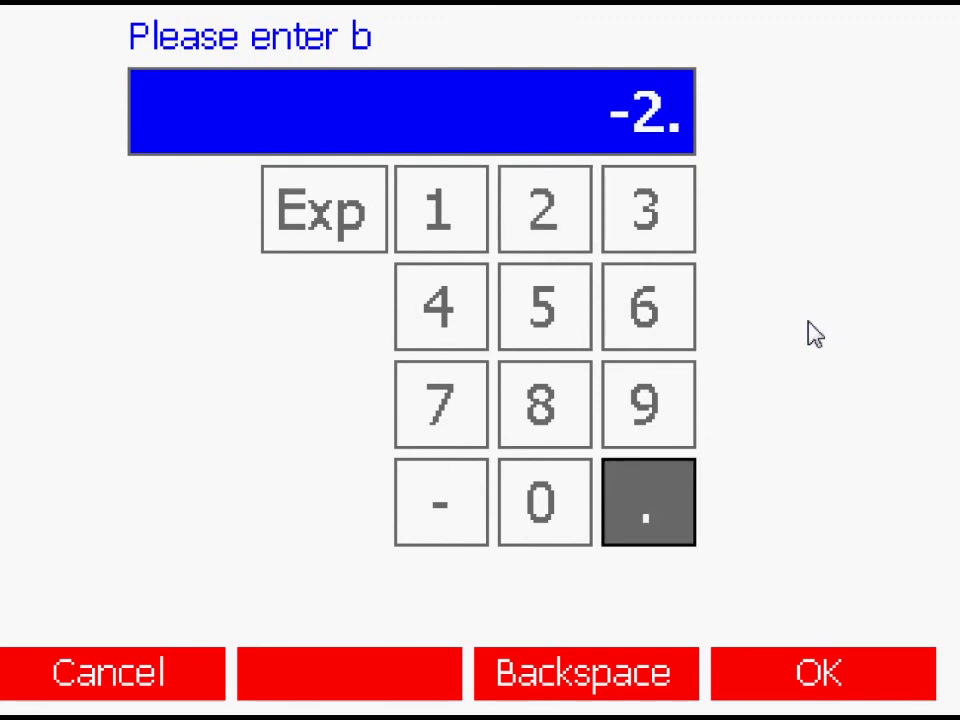
text(9)
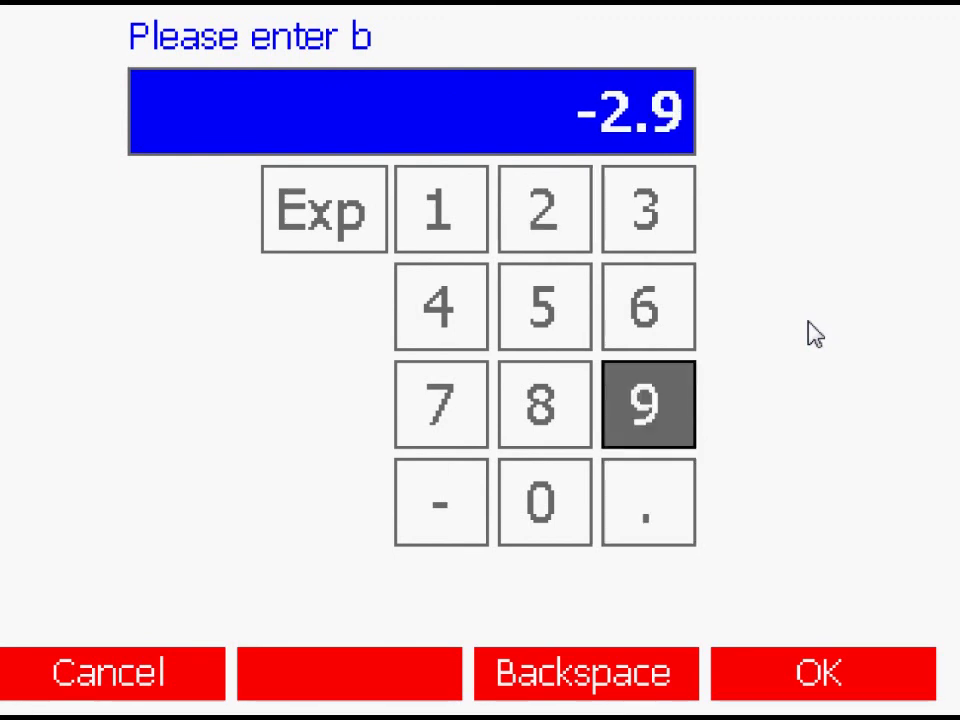
text(871)
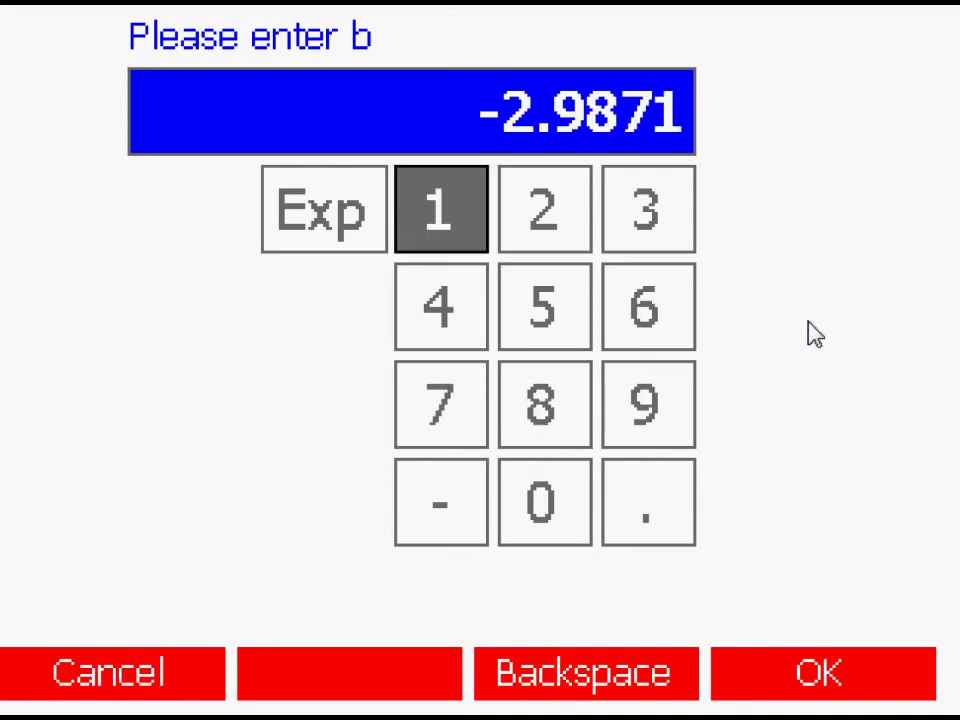
text(6)
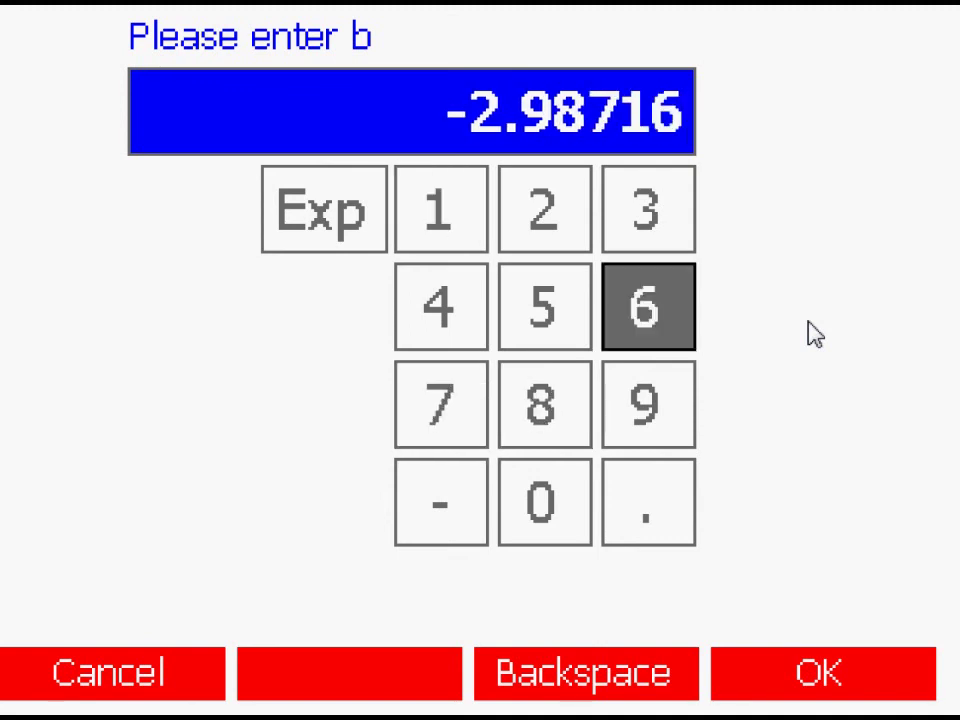
text(85)
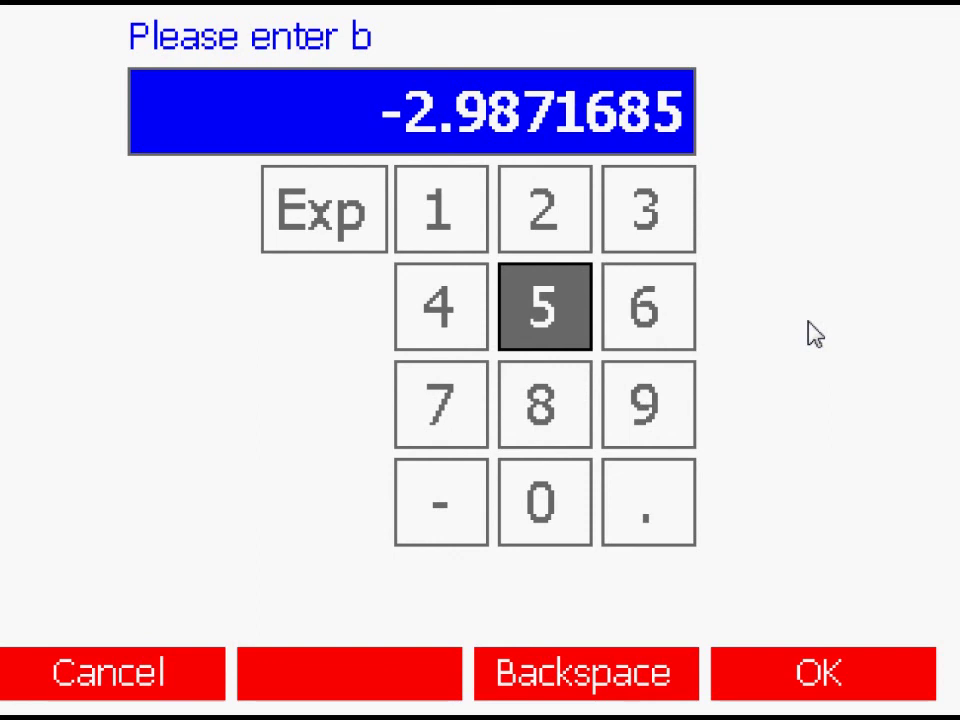
text(E)
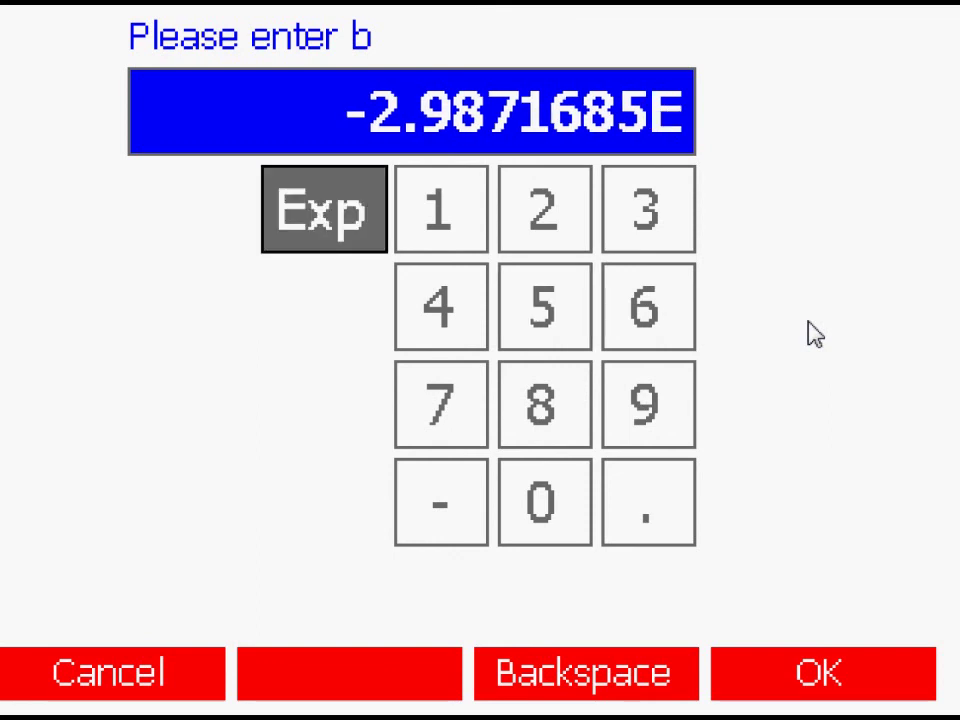
text(-)
text(005)
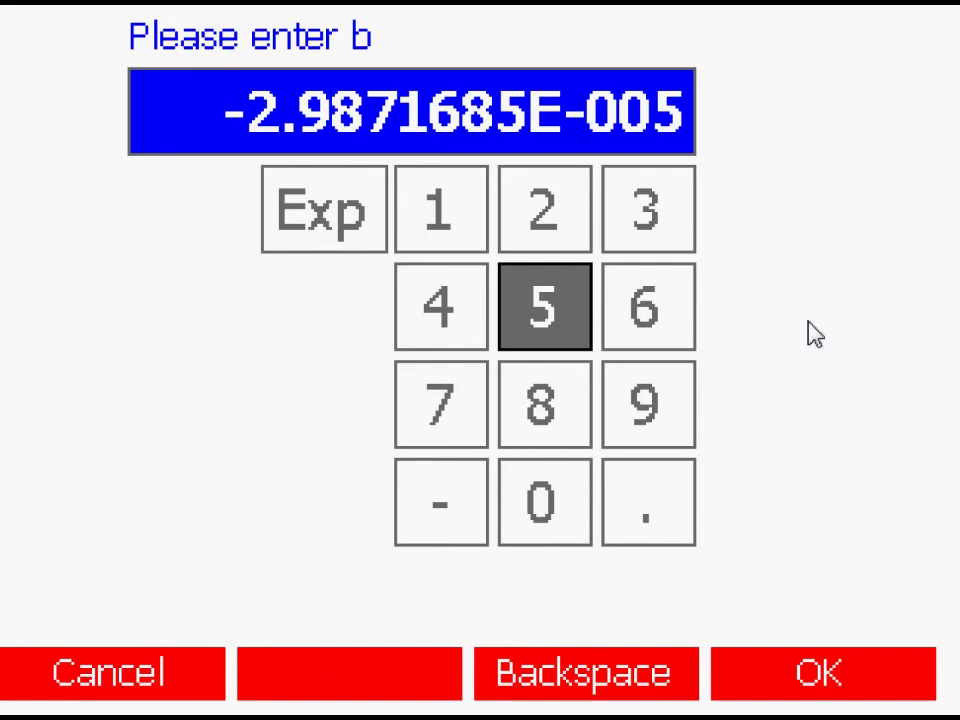
key(Return)
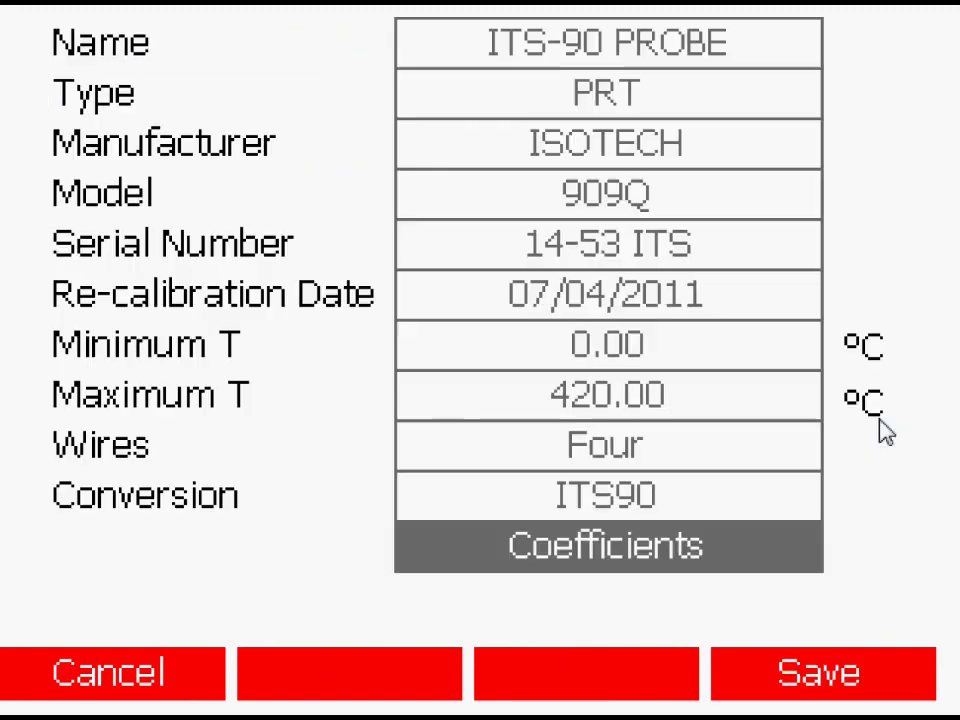
Step: Save the ITS-90 PROBE thermometer and return to the instrument menu
click(836, 690)
key(Escape)
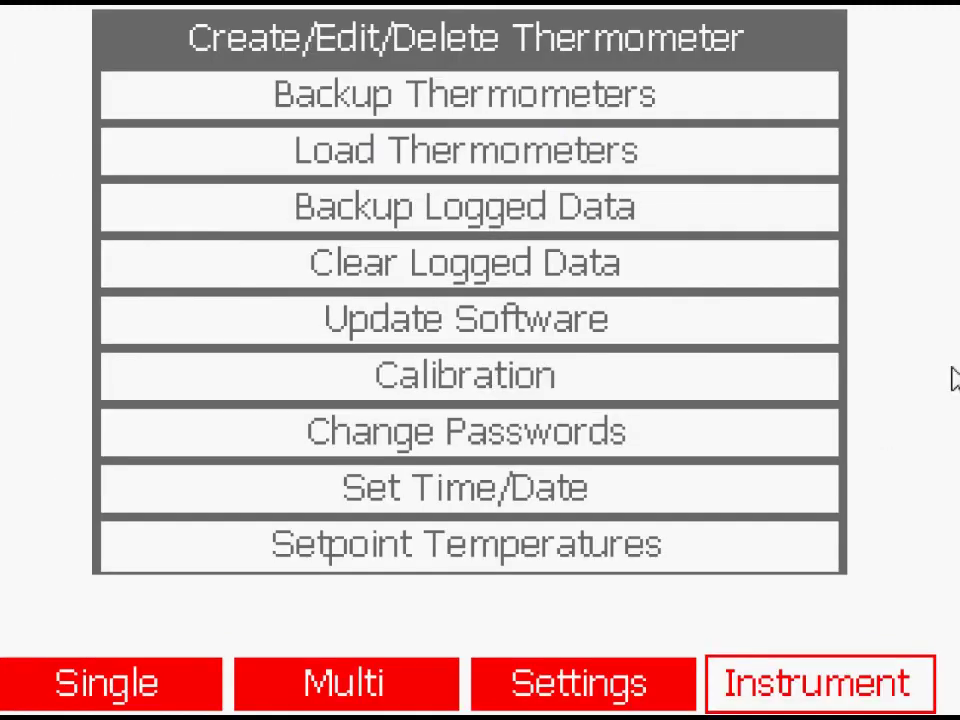
key(Down)
key(Down)
key(Down)
key(Down)
key(Down)
key(Down)
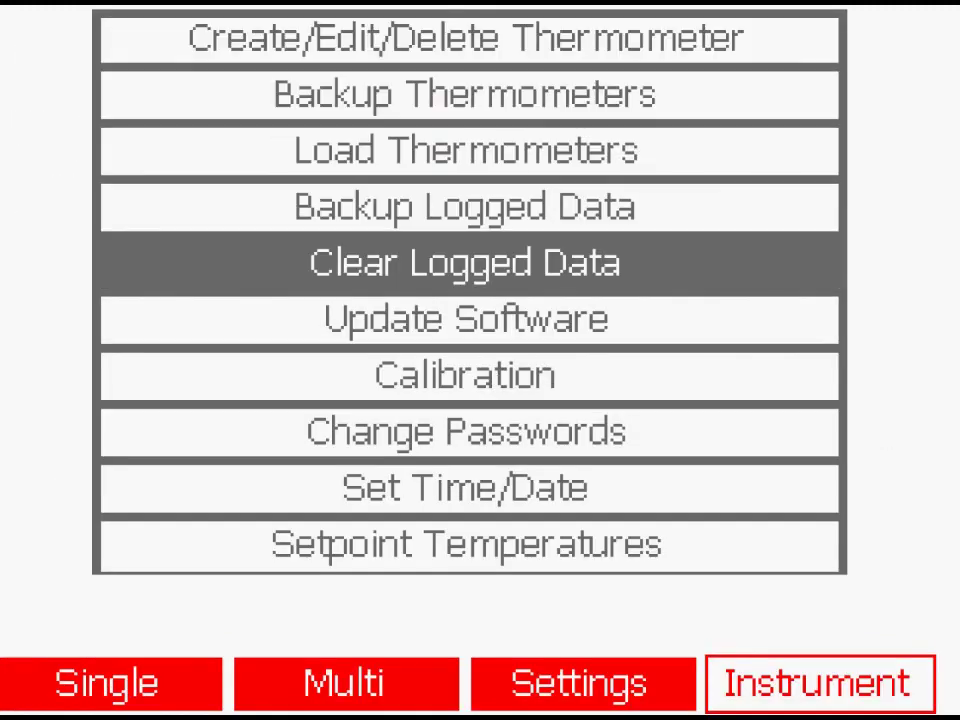
key(Down)
key(Down)
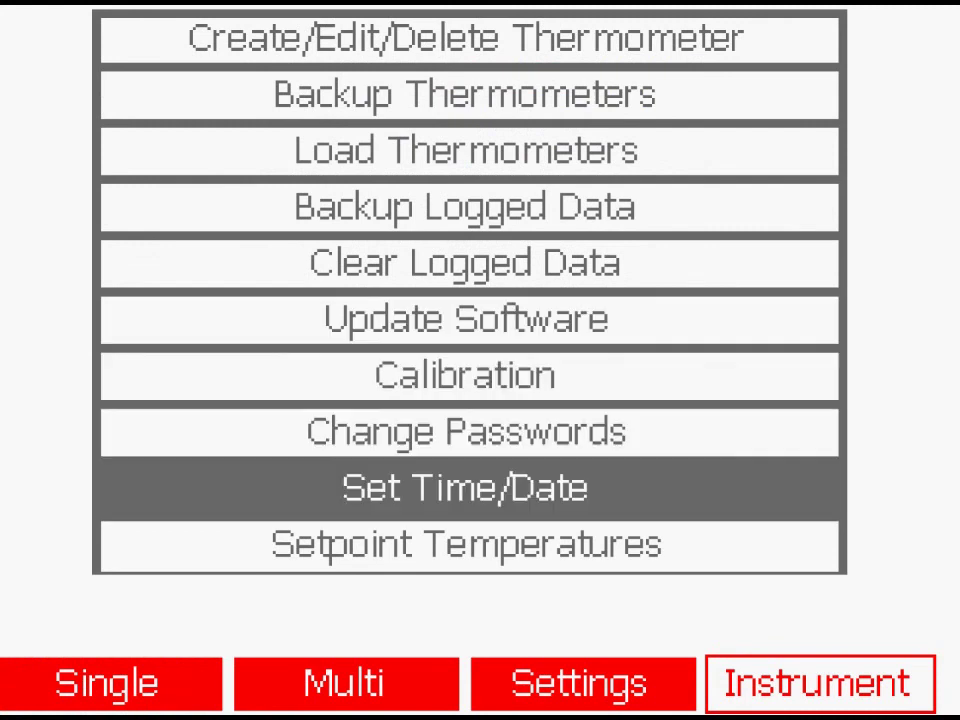
Step: Unlock Setpoint Temperatures with the password and create a sequence named 'Block Temperatures'
key(Return)
text(12)
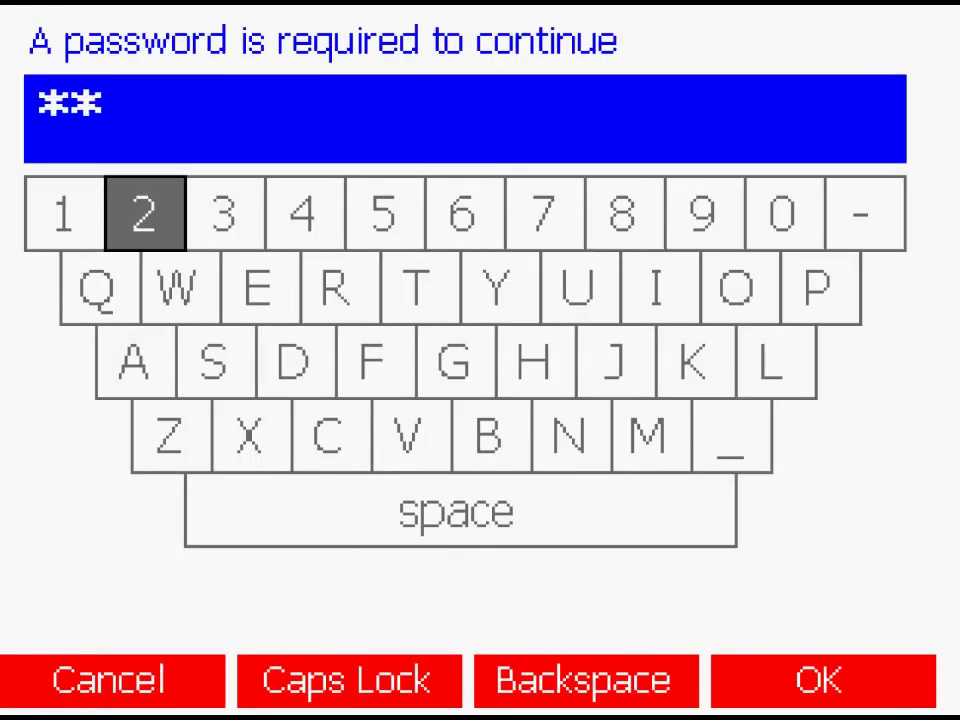
text(34)
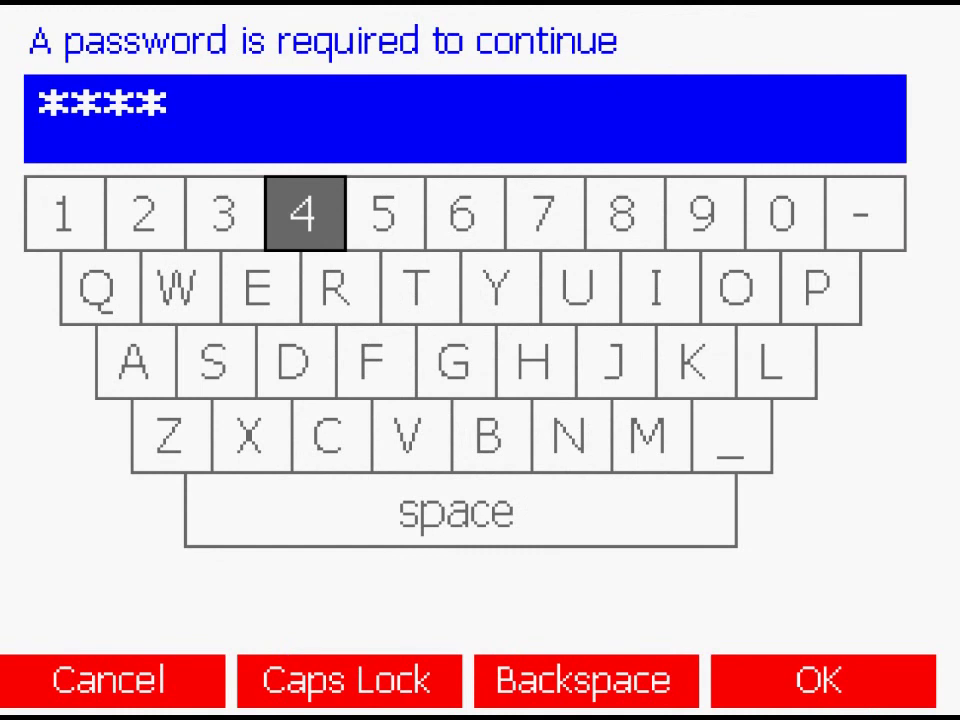
key(Return)
key(Return)
key(Return)
text(B)
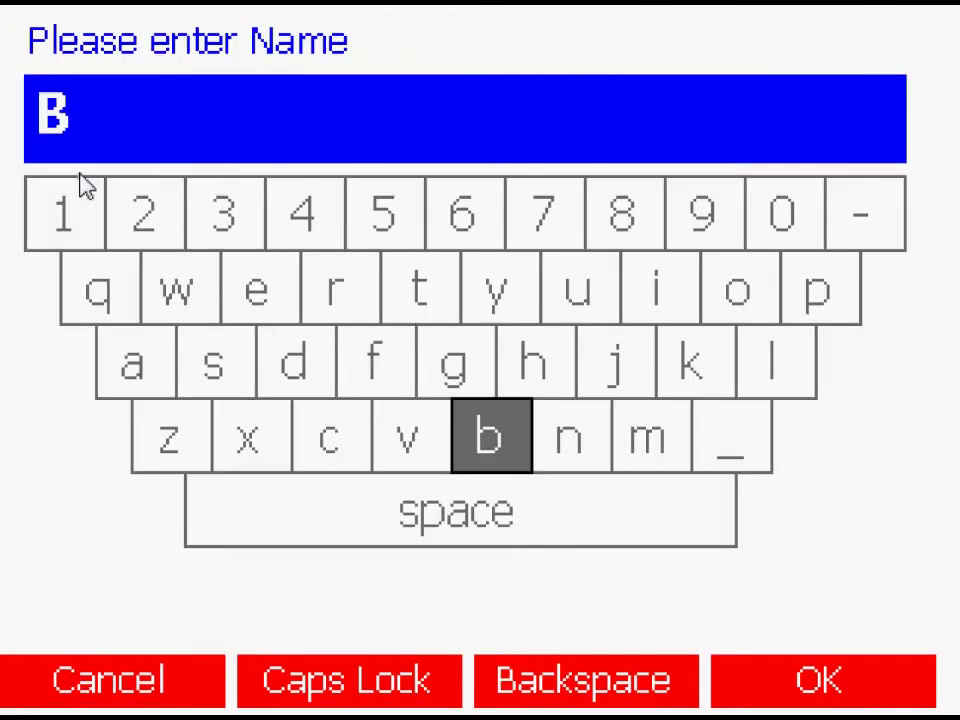
text(lock T)
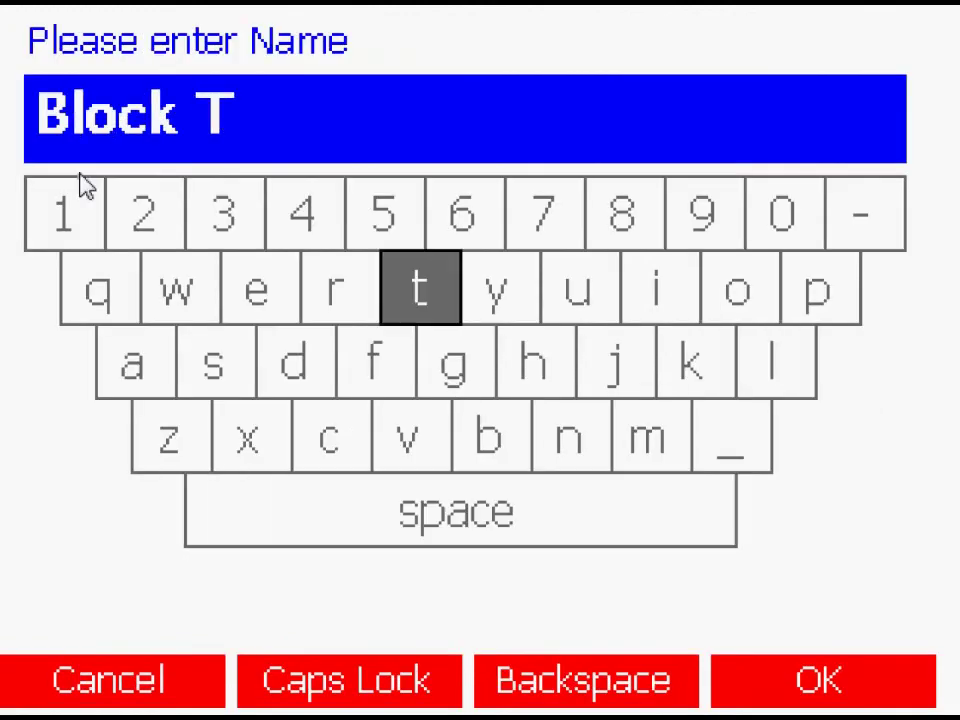
text(emper)
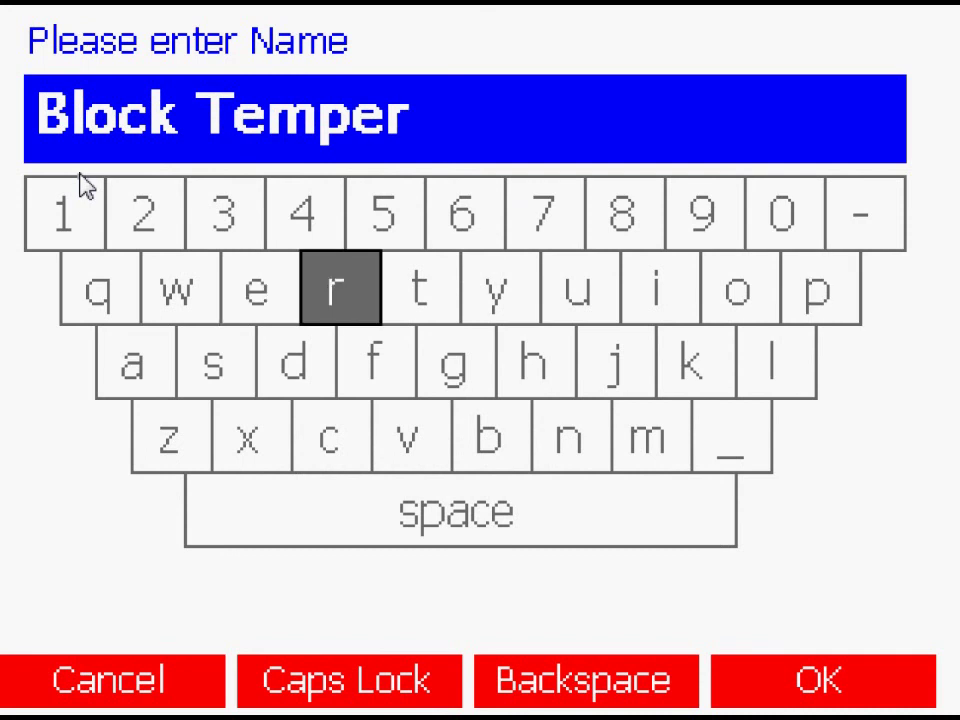
text(atures)
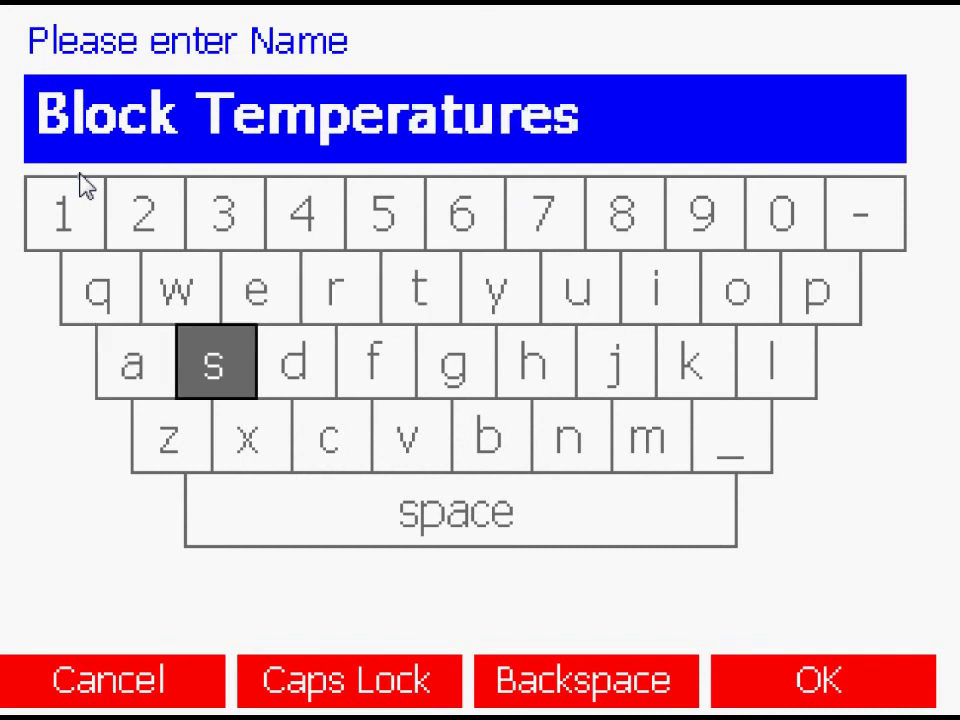
key(Return)
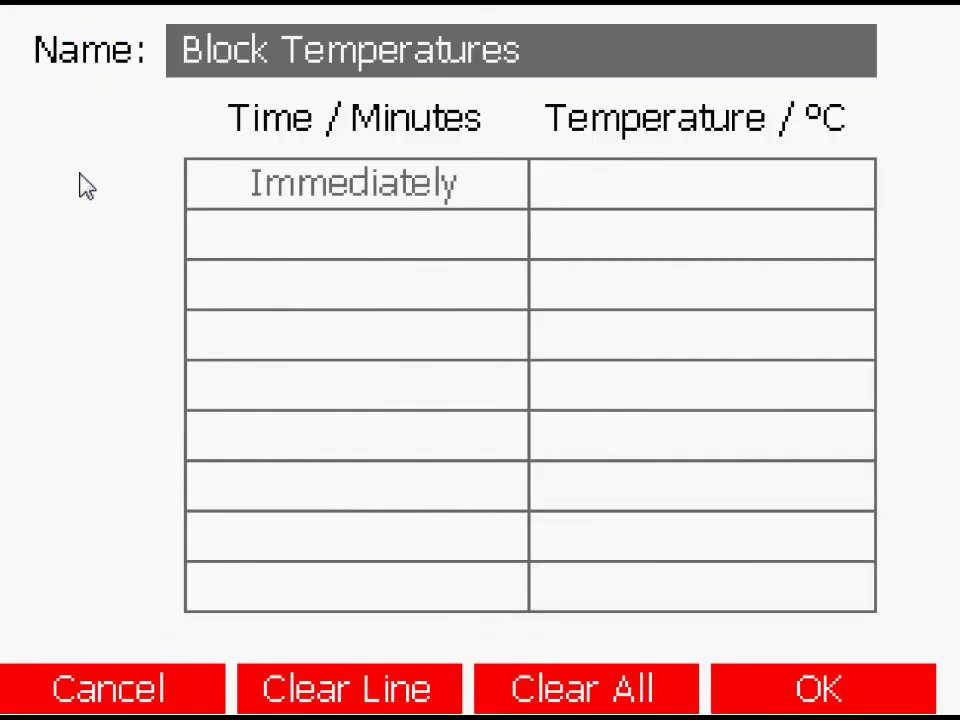
Step: Enter 50 °C as the first row's temperature in Block Temperatures
click(842, 190)
text(50)
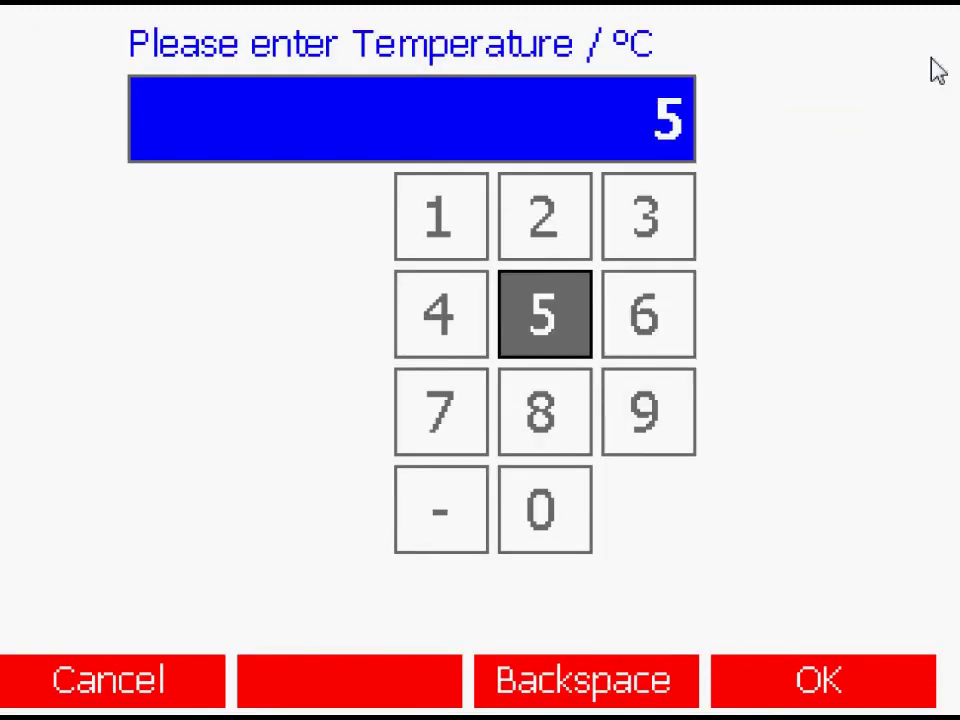